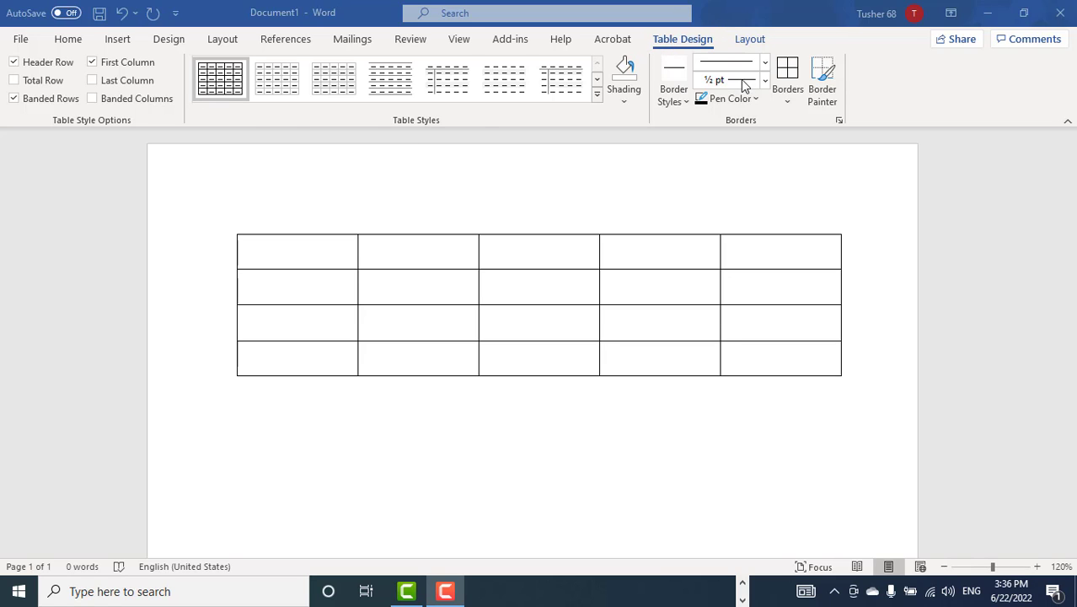
# Step: Apply the blue grid table style with a solid header row and solid first column to the table
pyautogui.click(275, 249)
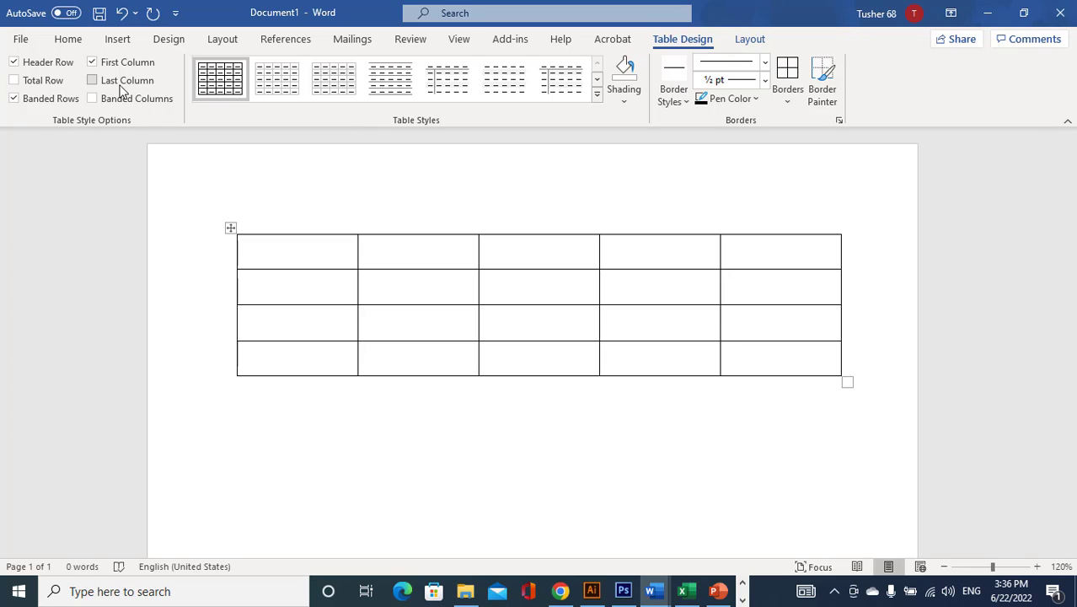
pyautogui.click(12, 98)
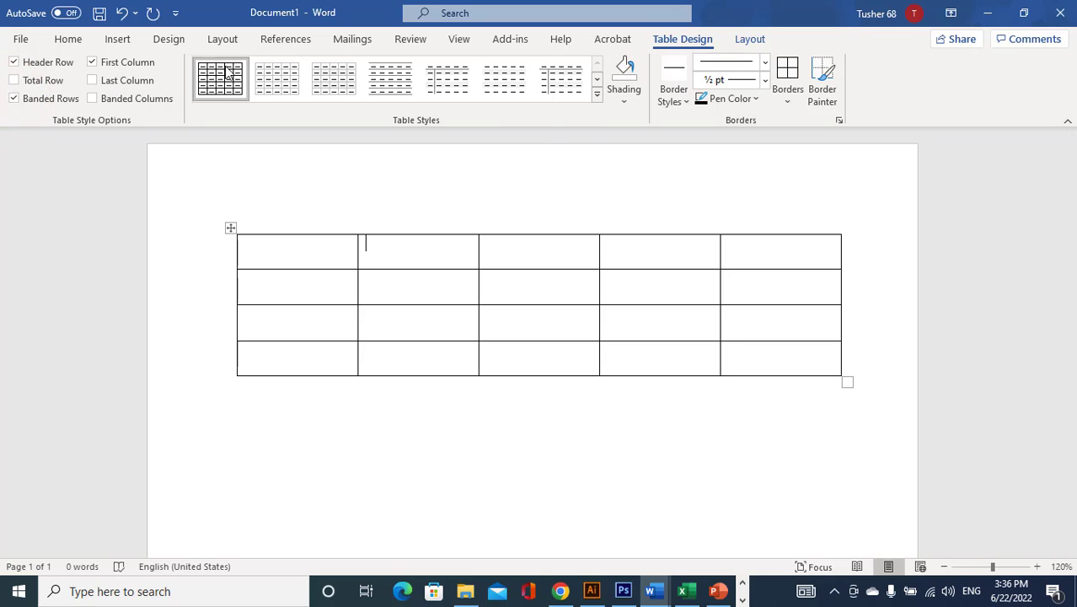
pyautogui.click(597, 94)
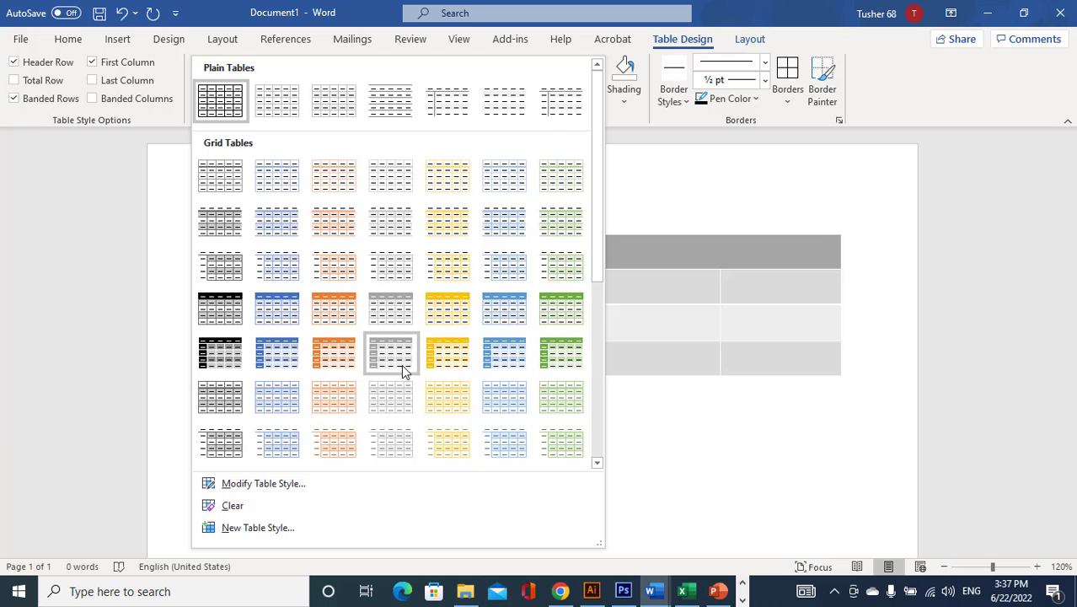
pyautogui.click(490, 361)
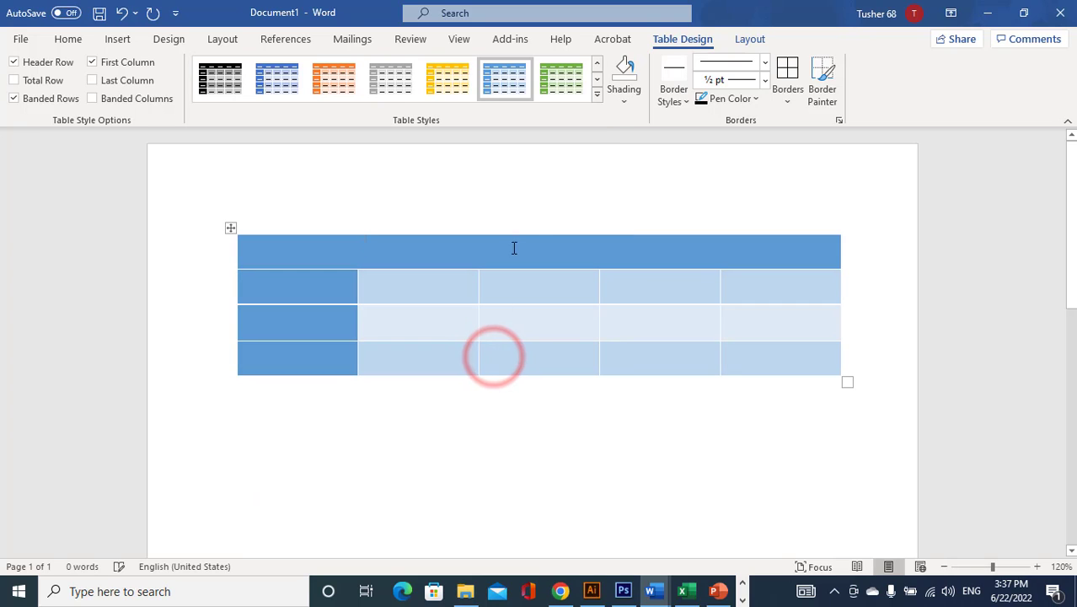
# Step: Add two new rows at the end of the table
pyautogui.click(766, 365)
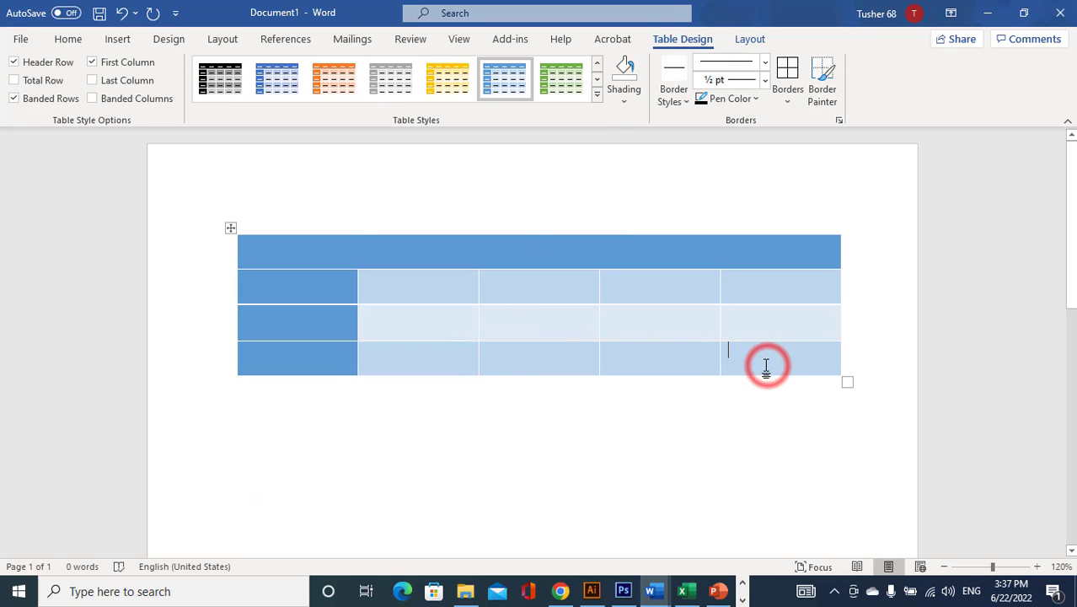
pyautogui.press('Tab')
pyautogui.click(763, 384)
pyautogui.press('Tab')
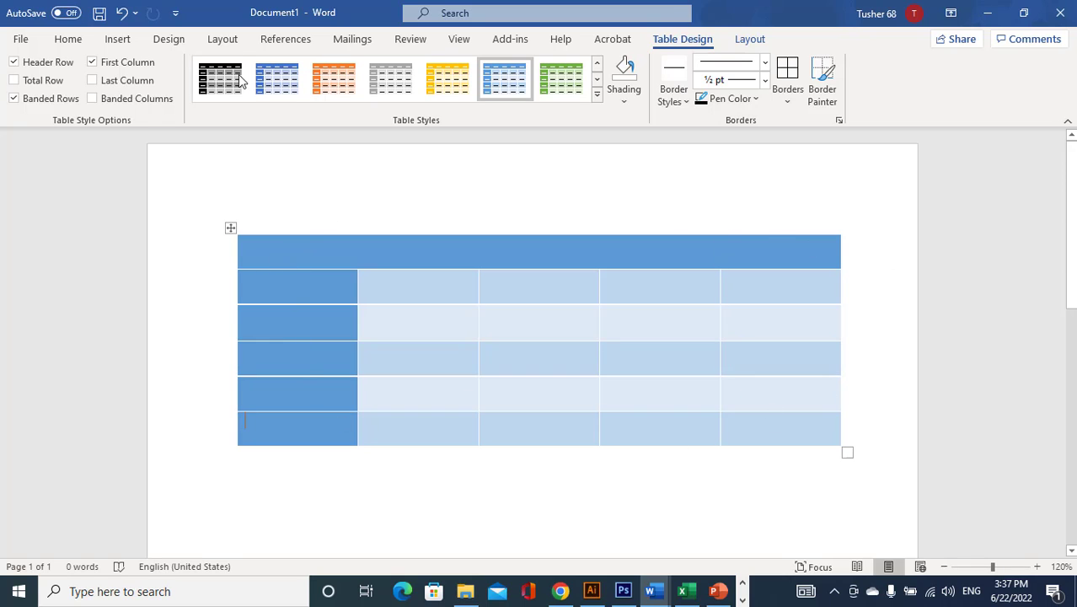
pyautogui.moveTo(280, 265); pyautogui.dragTo(270, 430)
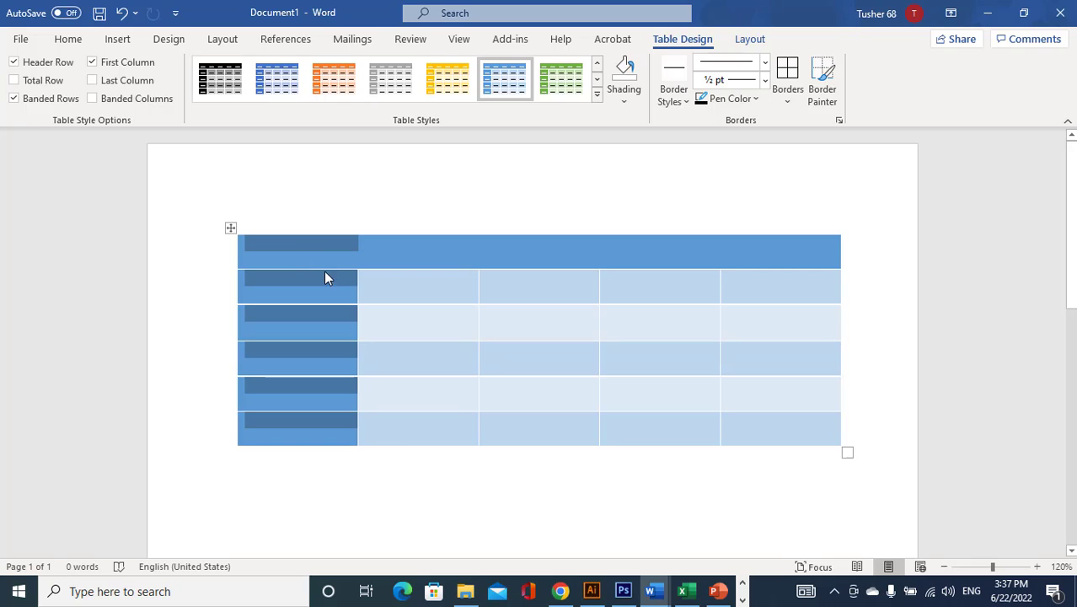
pyautogui.moveTo(305, 257); pyautogui.dragTo(790, 253)
pyautogui.moveTo(270, 245); pyautogui.dragTo(821, 244)
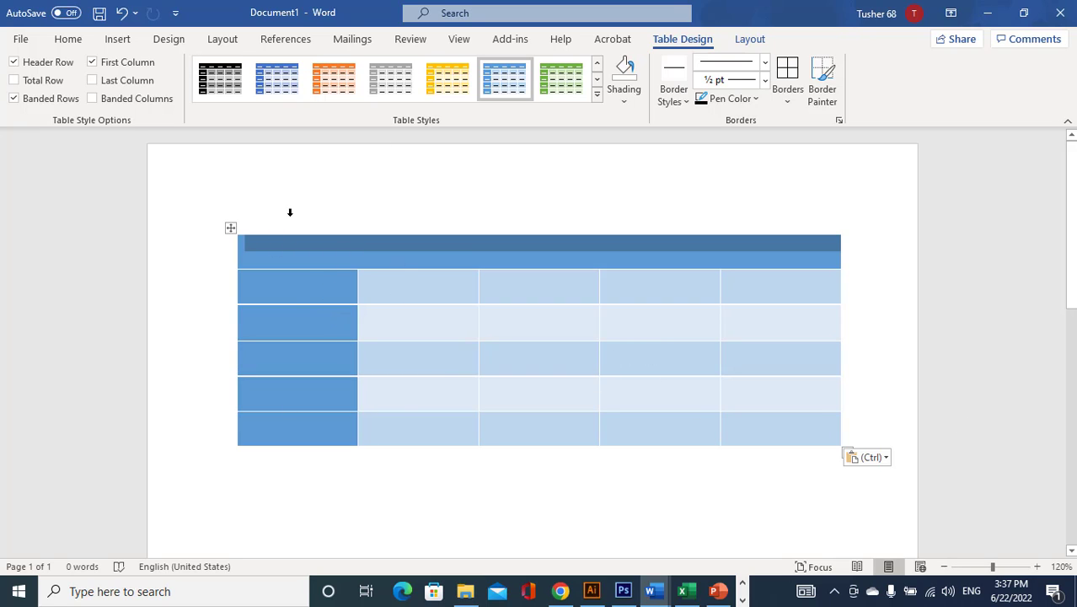
# Step: Turn off the Header Row, First Column and Banded Rows style options for the table
pyautogui.click(296, 253)
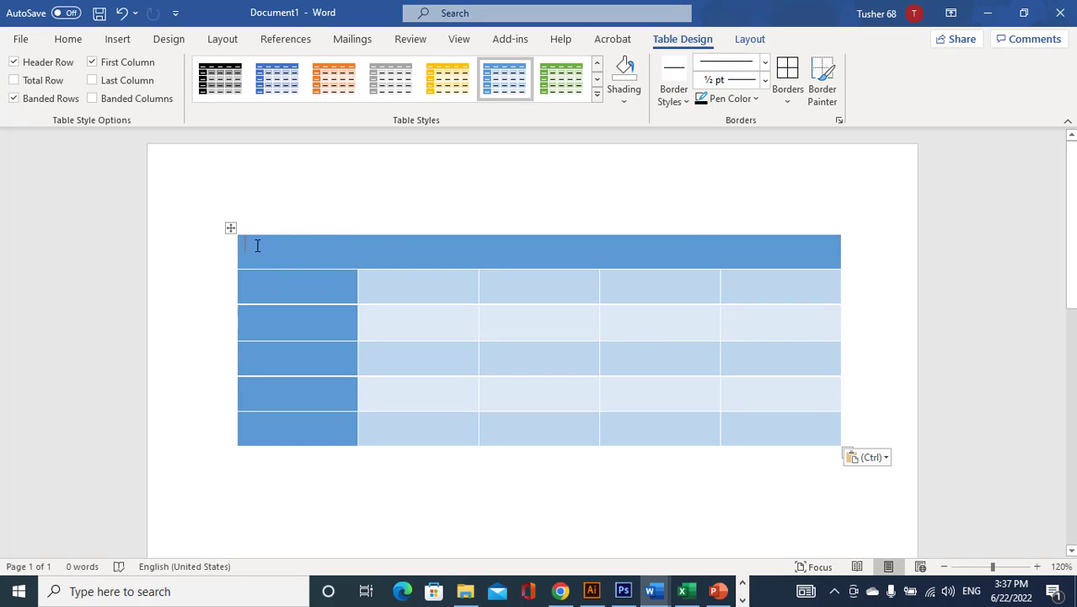
pyautogui.click(14, 61)
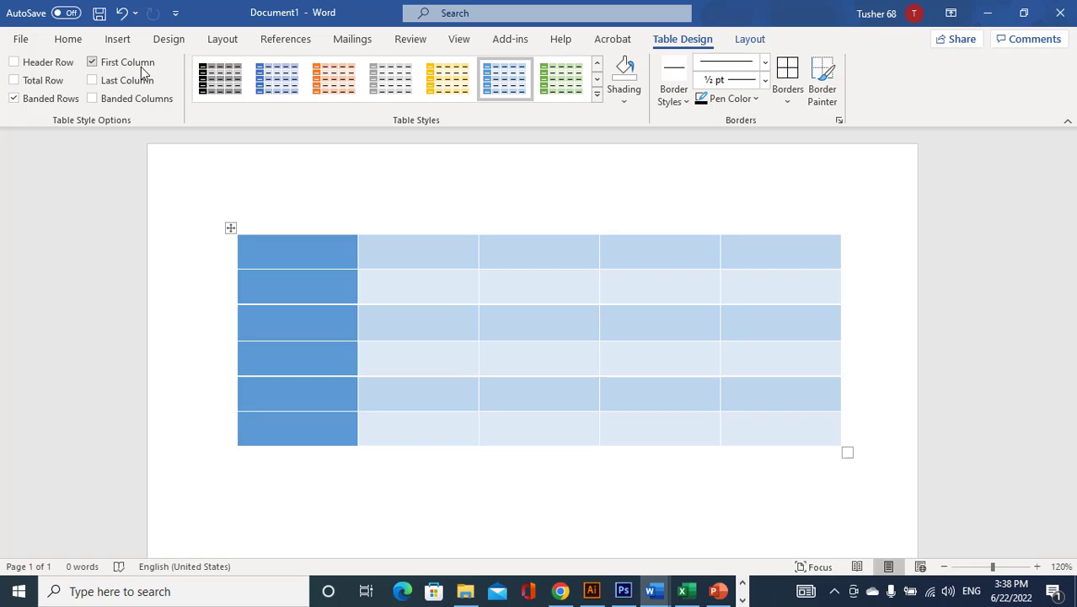
pyautogui.click(92, 63)
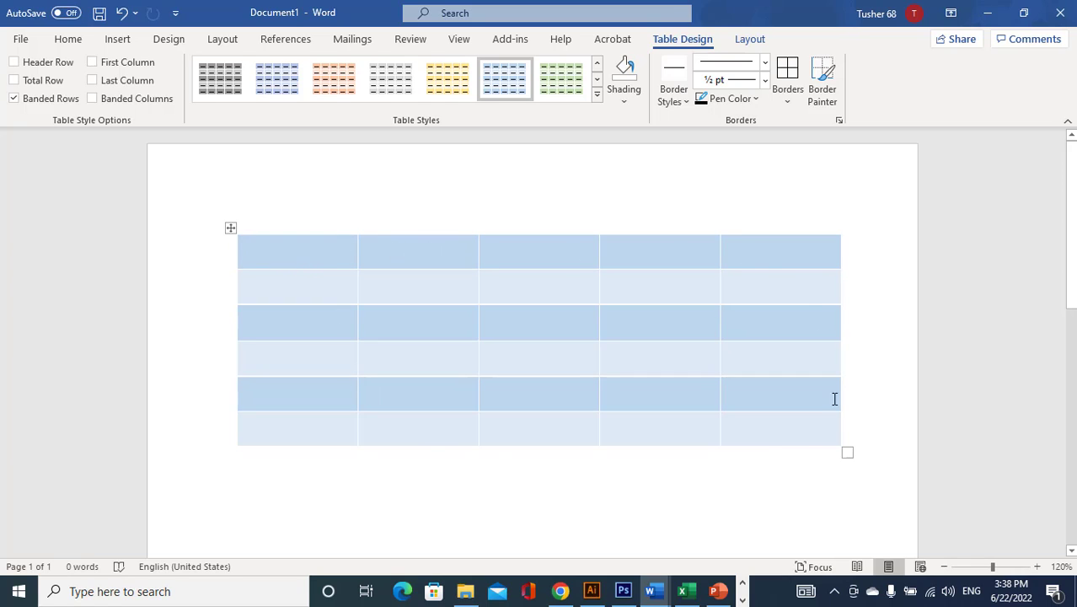
pyautogui.click(14, 99)
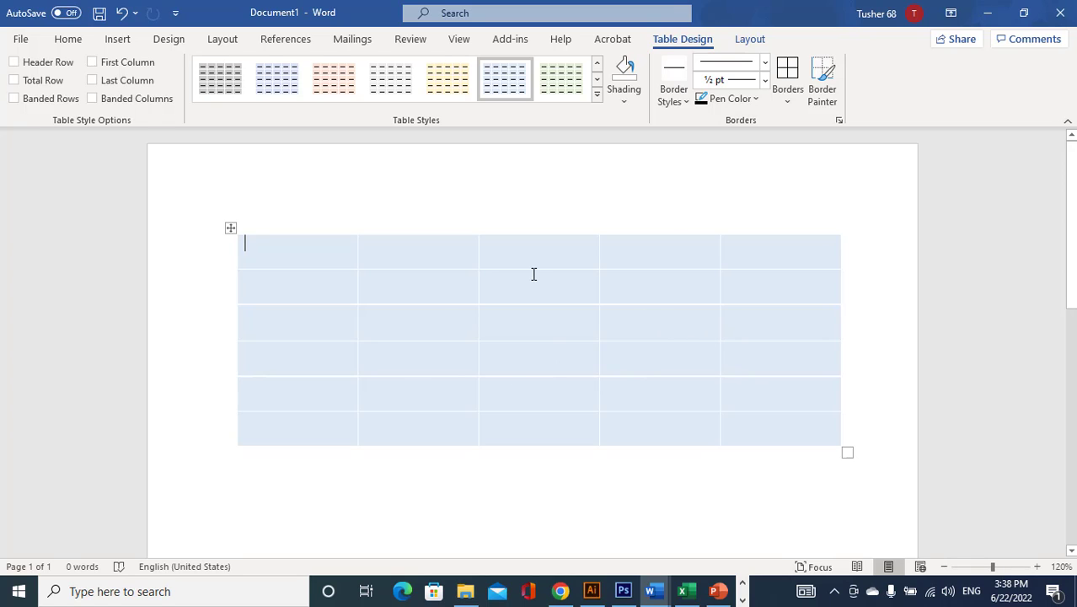
# Step: Try the Last Column and First Column style options on the table, turning each one on and back off
pyautogui.click(93, 80)
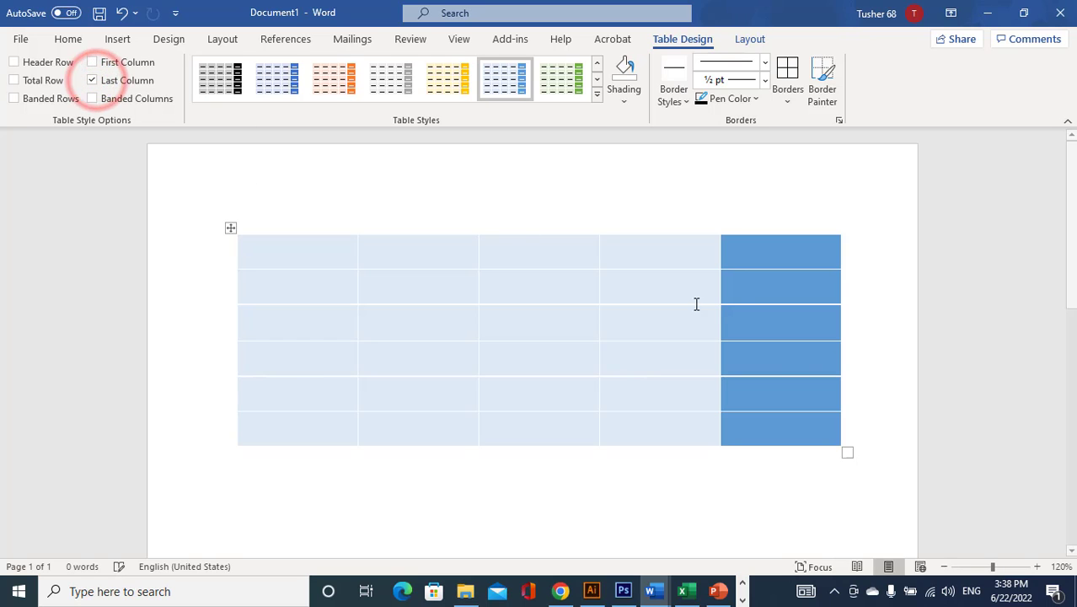
pyautogui.click(92, 80)
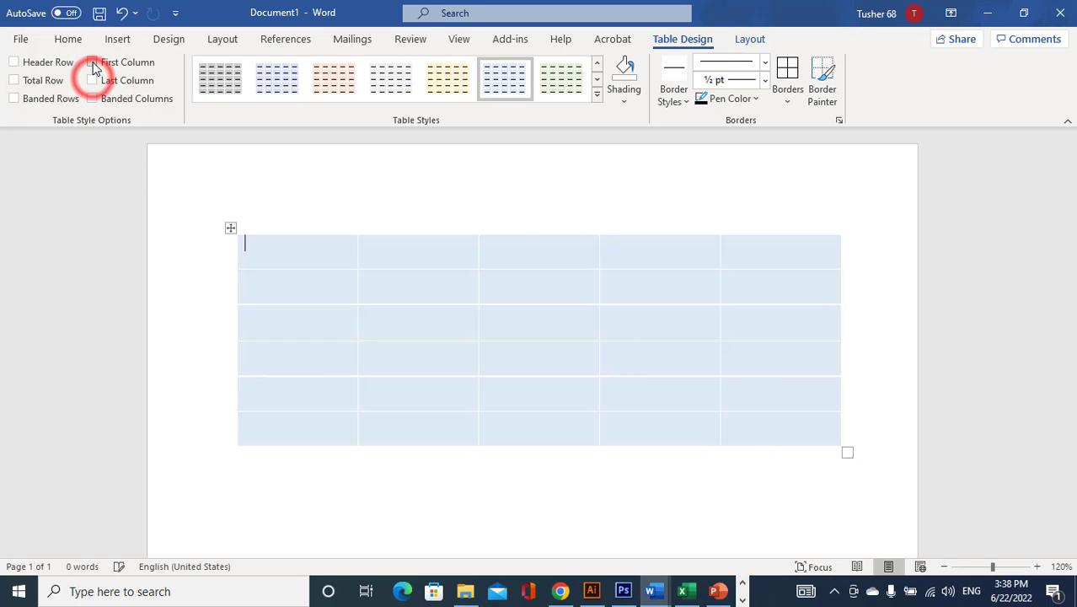
pyautogui.click(92, 64)
pyautogui.click(93, 64)
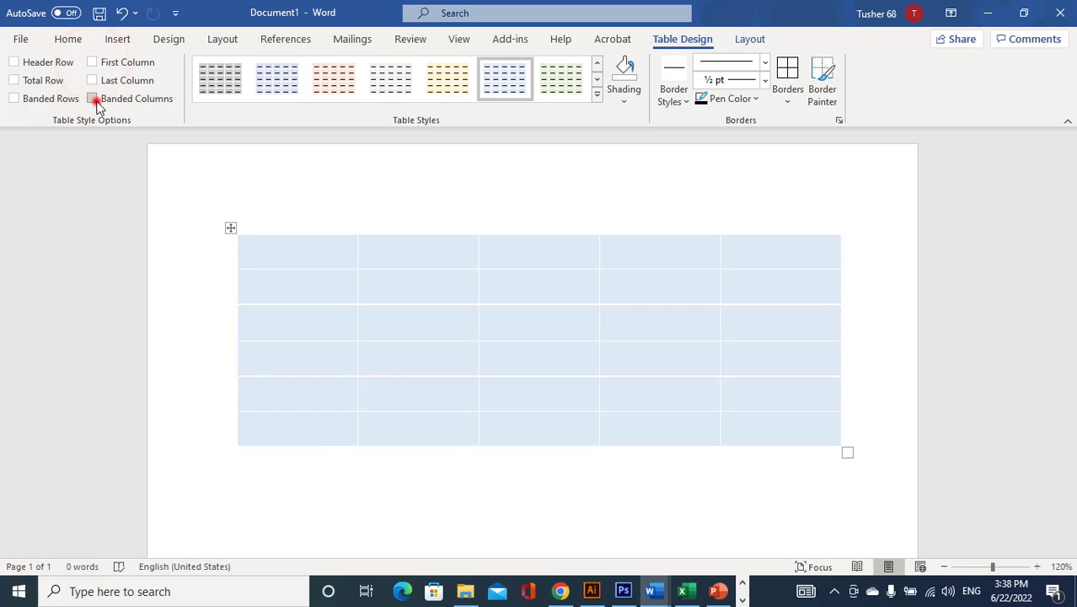
# Step: Turn on the Banded Columns and Banded Rows style options for the table
pyautogui.click(92, 99)
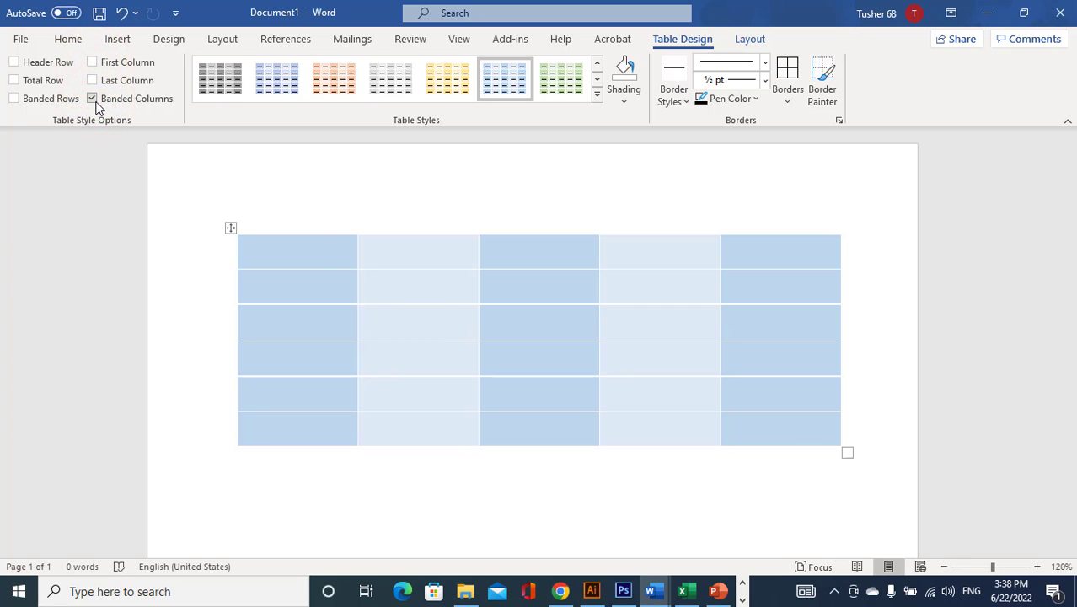
pyautogui.click(13, 98)
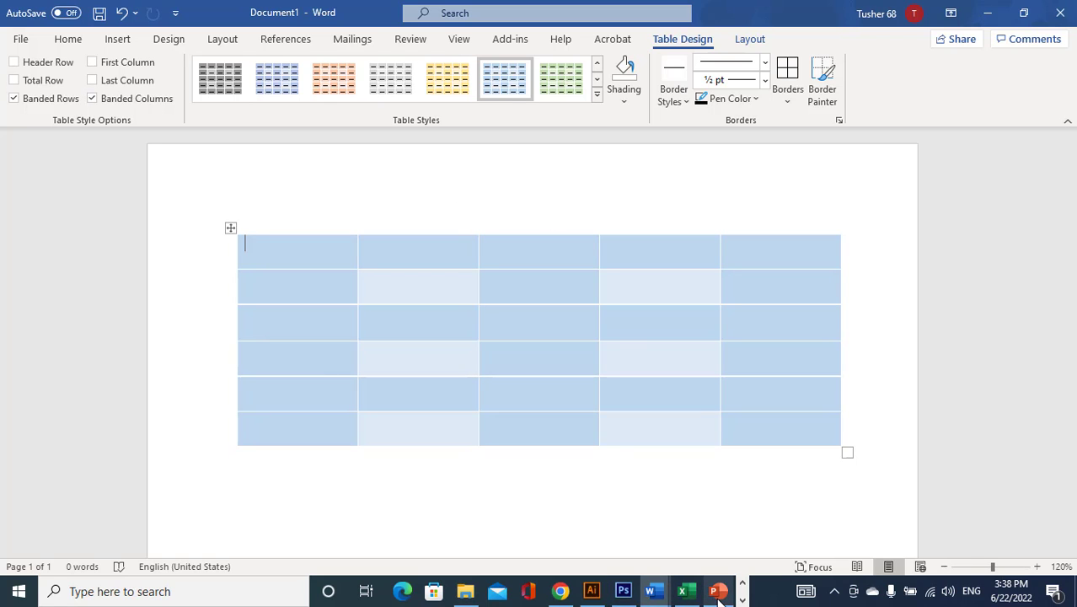
pyautogui.click(651, 597)
pyautogui.click(742, 599)
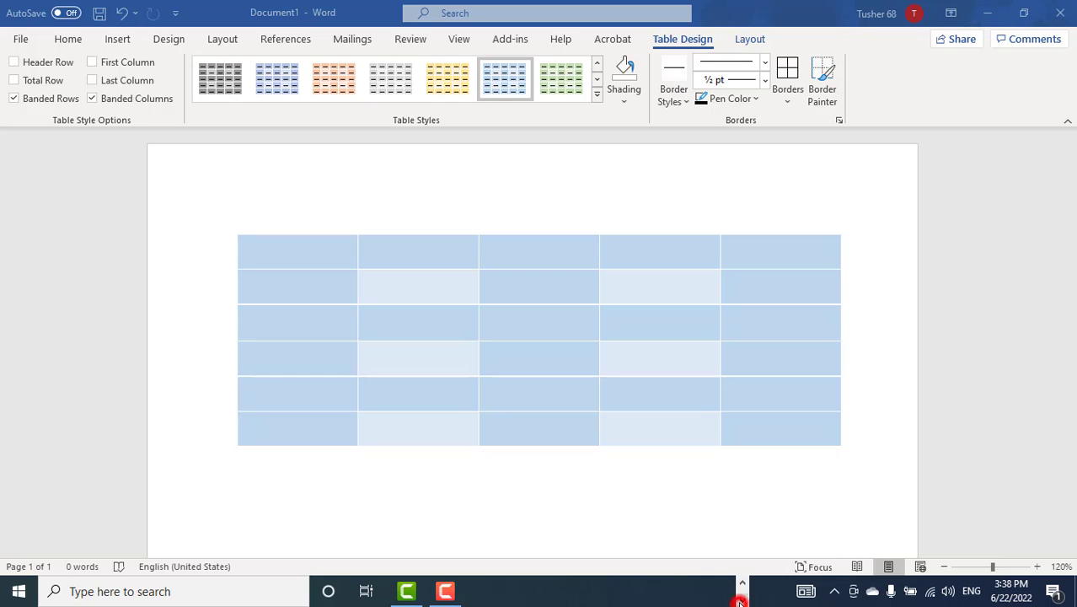
pyautogui.click(444, 590)
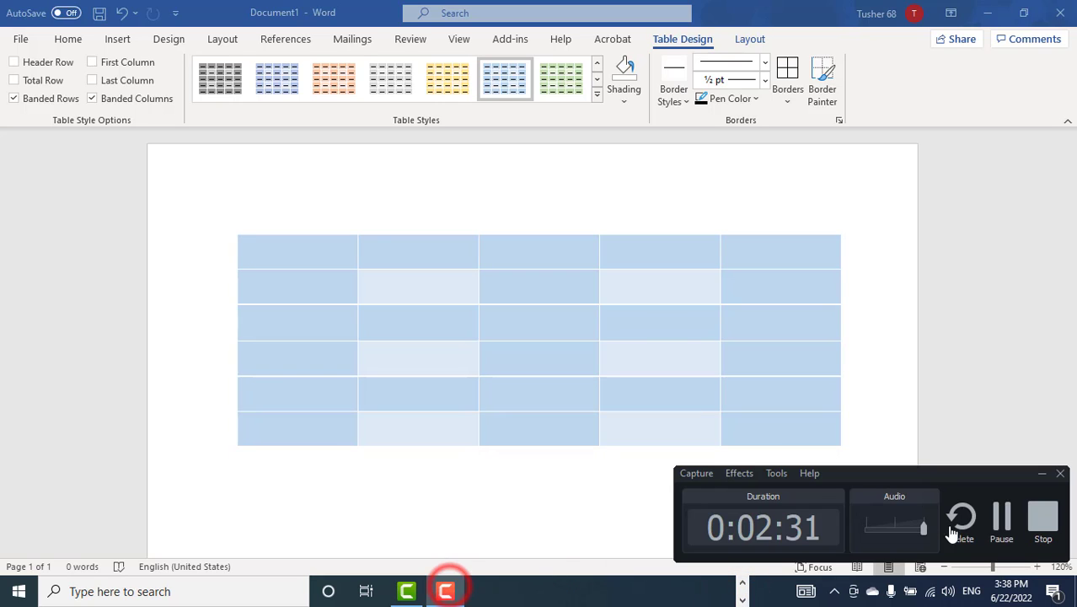
pyautogui.click(1003, 522)
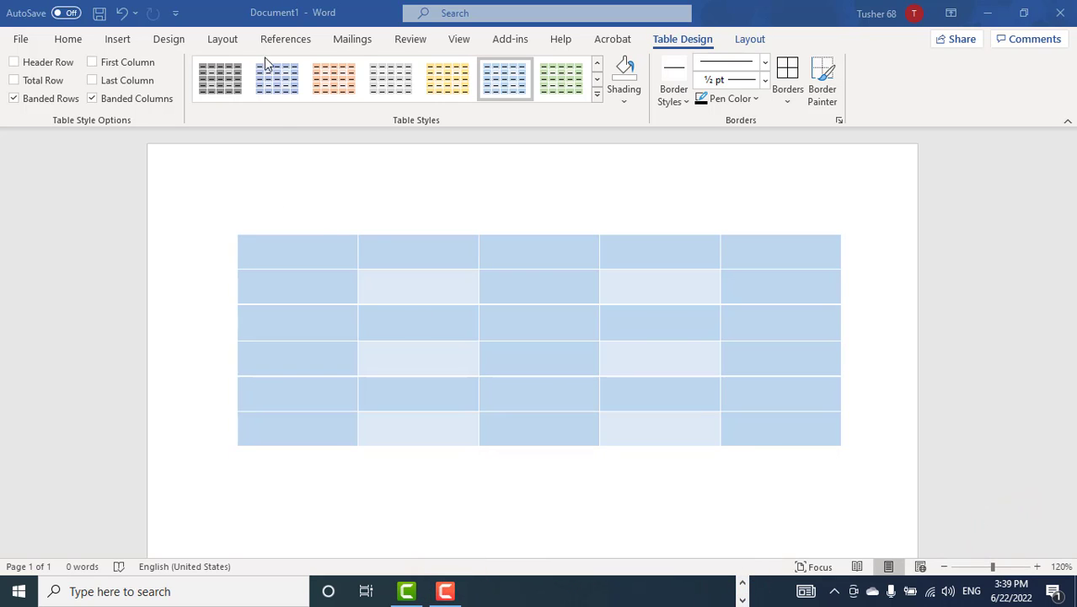
# Step: Apply the green grid table style from the third row of the Grid Tables styles to the table
pyautogui.click(596, 99)
pyautogui.click(599, 100)
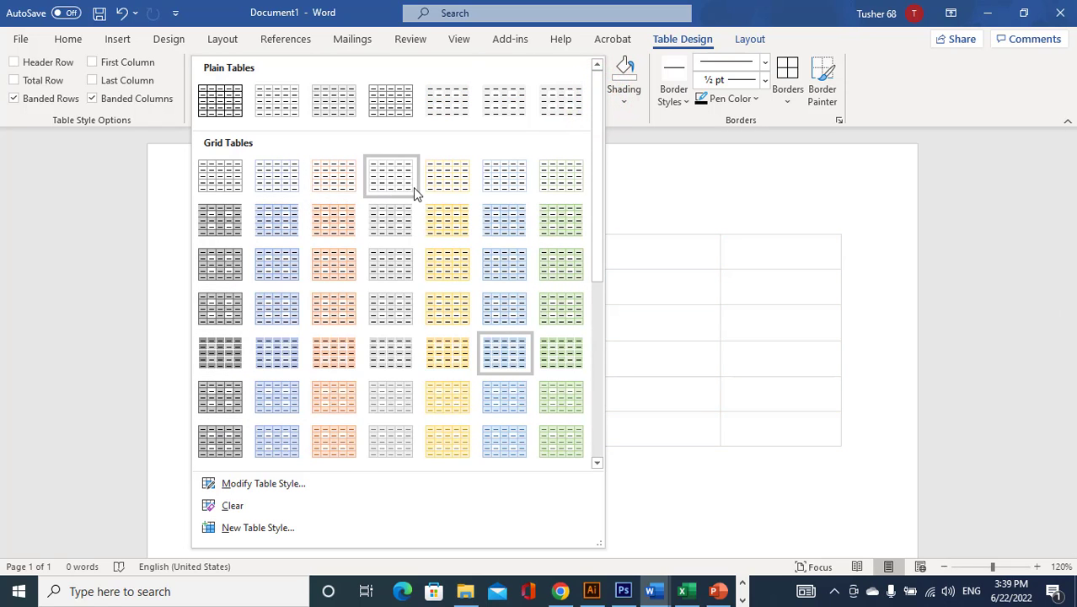
pyautogui.click(553, 269)
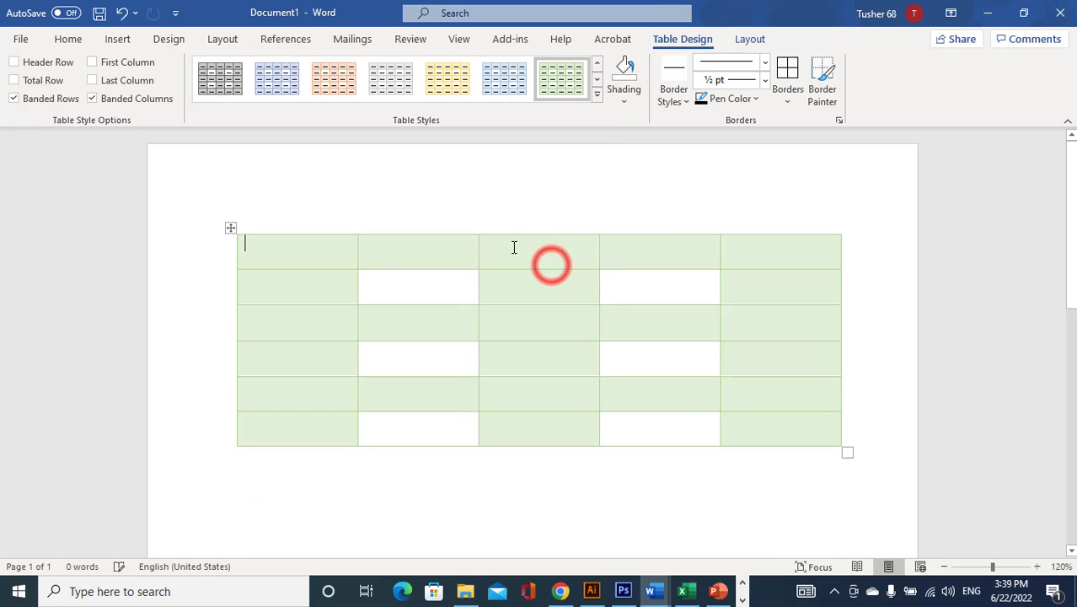
# Step: Shade the first cell of the table's top row with a light gold theme color
pyautogui.click(624, 99)
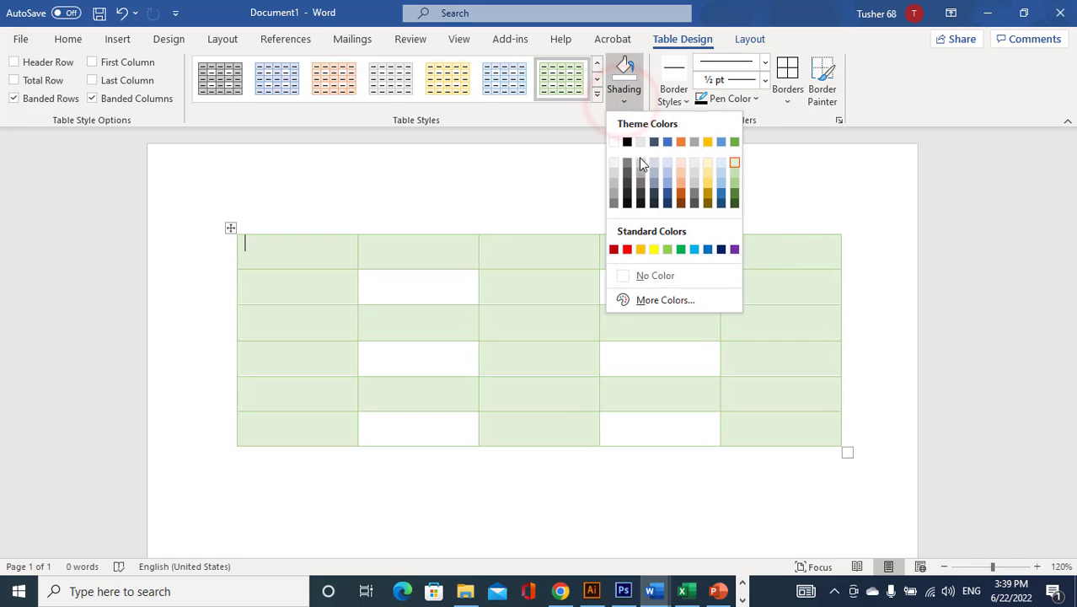
pyautogui.click(390, 282)
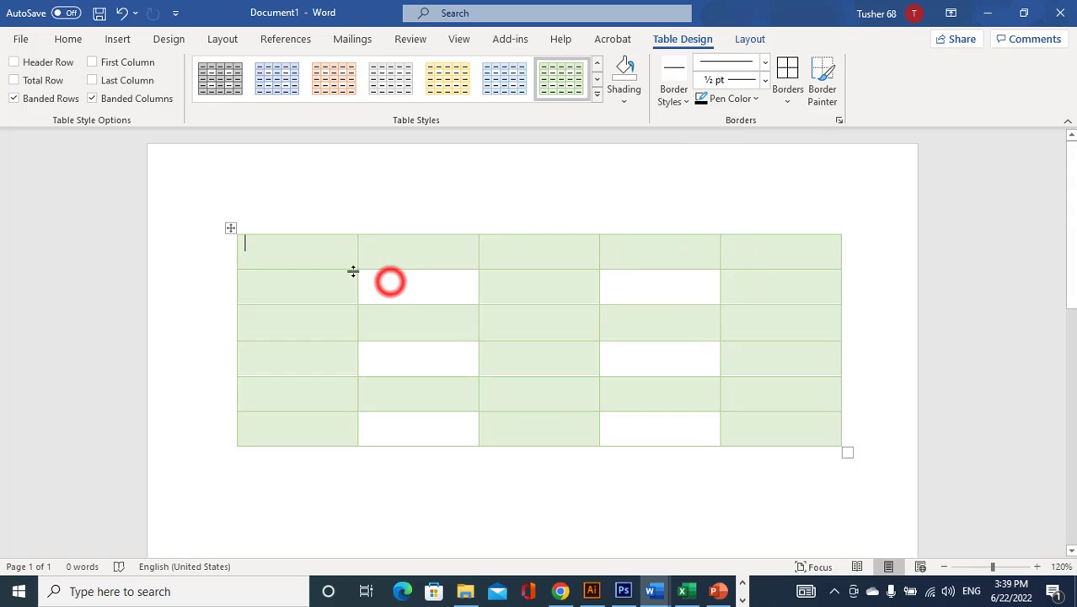
pyautogui.click(276, 252)
pyautogui.click(289, 251)
pyautogui.click(624, 99)
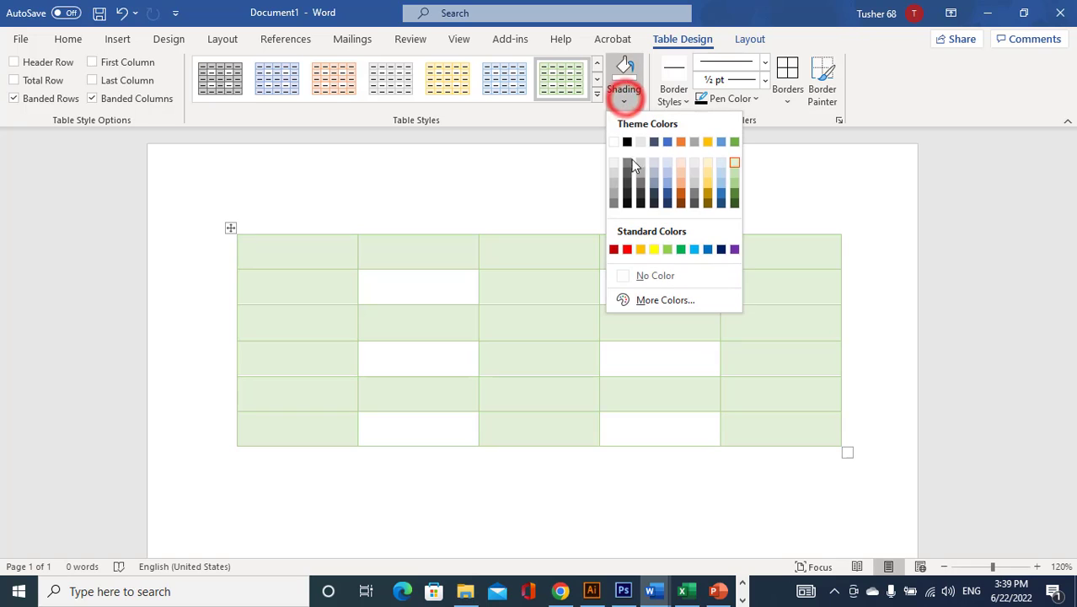
pyautogui.click(708, 182)
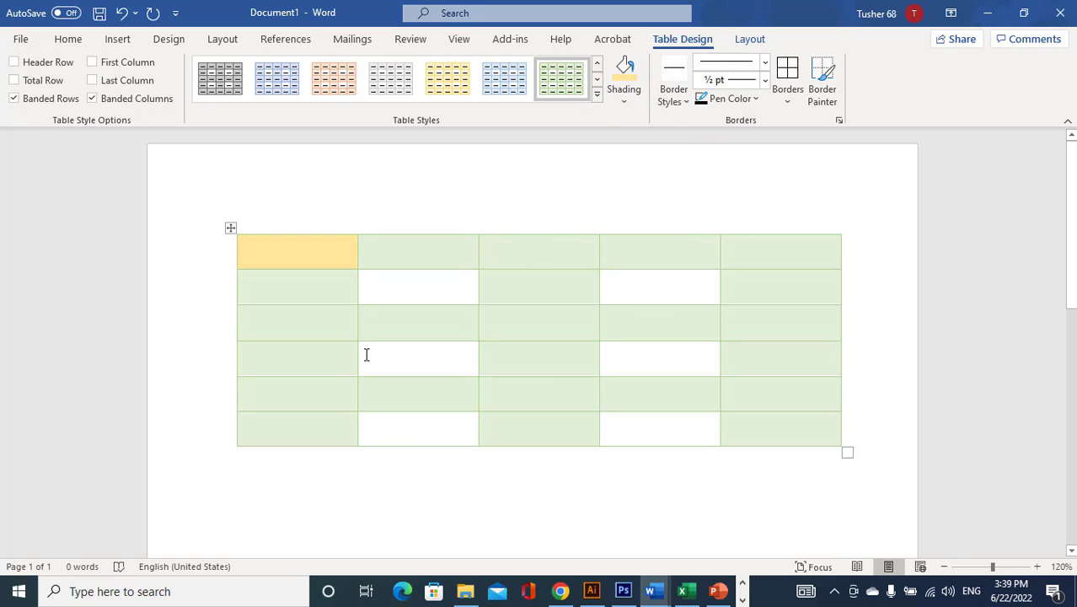
# Step: Shade the first cell of the table's third row with the darkest shade of the Gray, Accent 3 theme color
pyautogui.click(319, 321)
pyautogui.click(625, 100)
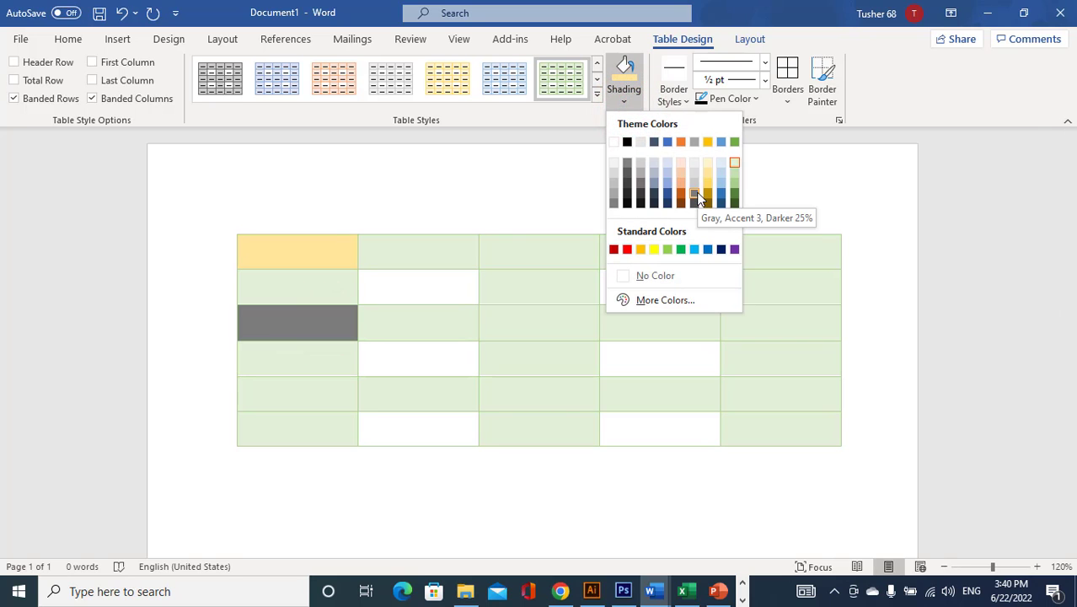
pyautogui.click(694, 202)
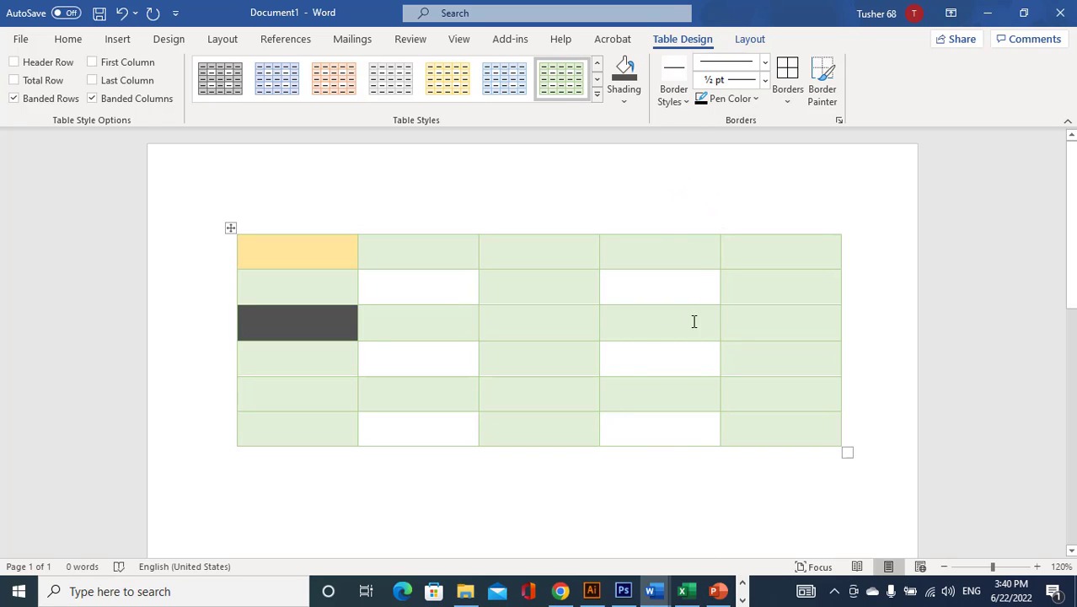
# Step: Select the whole table and apply All Borders to it
pyautogui.click(685, 100)
pyautogui.click(539, 289)
pyautogui.click(231, 229)
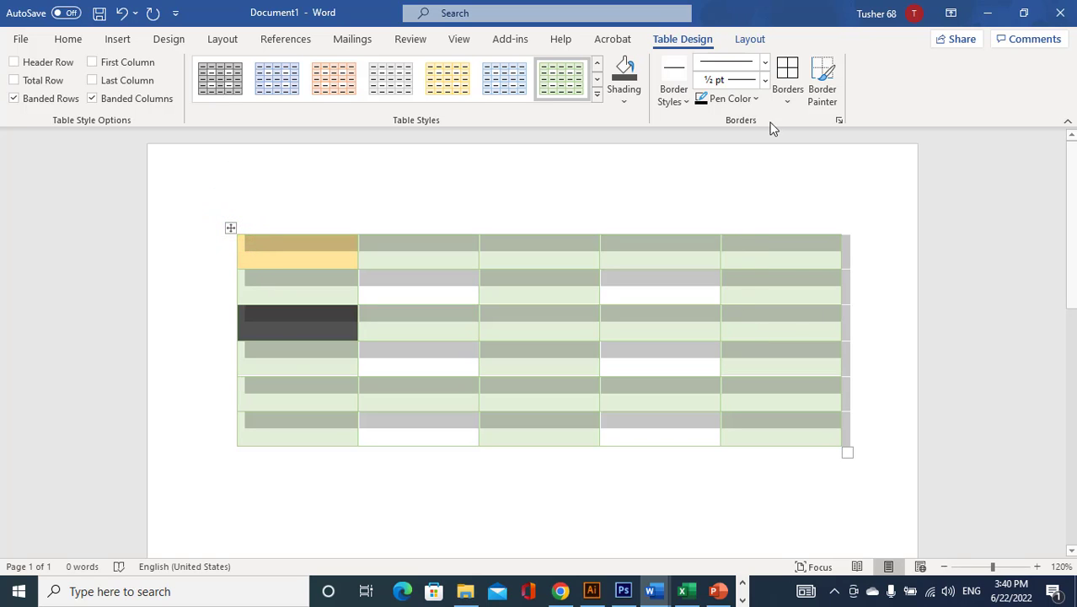
pyautogui.click(790, 100)
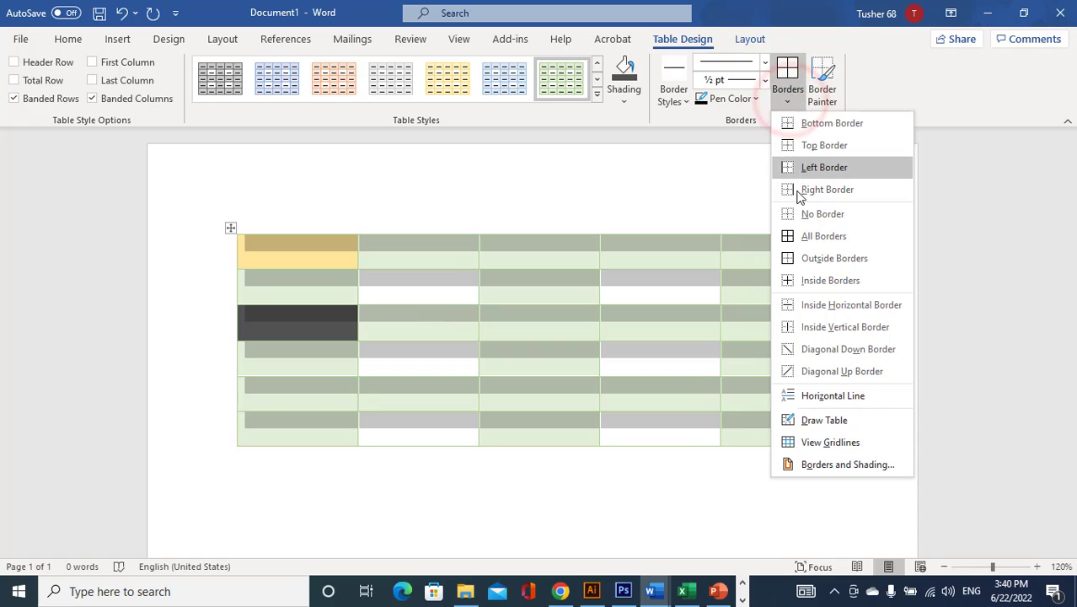
pyautogui.click(813, 236)
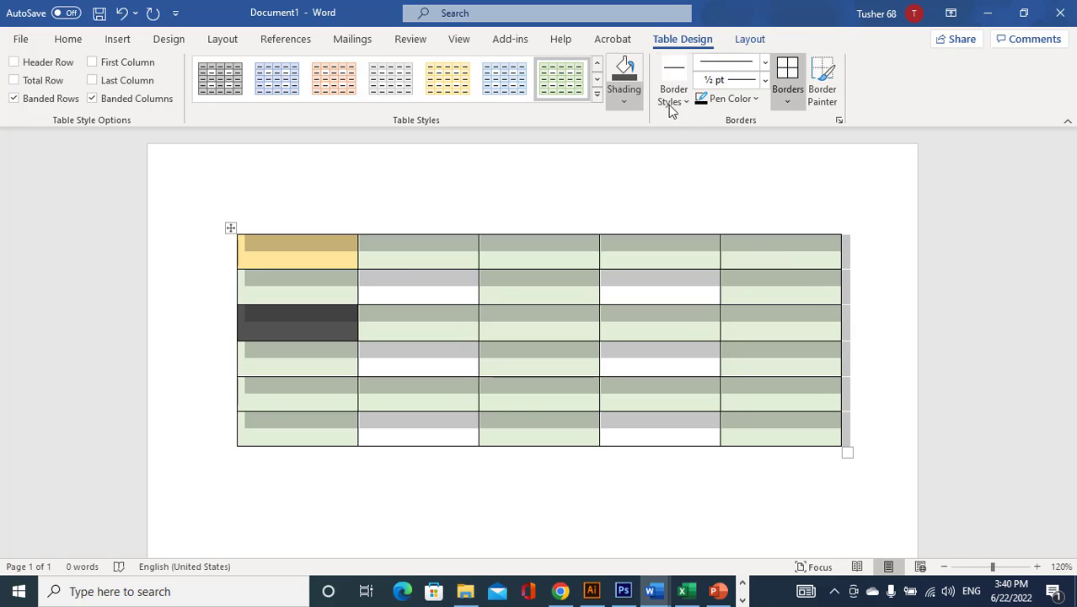
# Step: Choose the black ½ pt double-line border style and apply it to all borders of the table
pyautogui.click(683, 100)
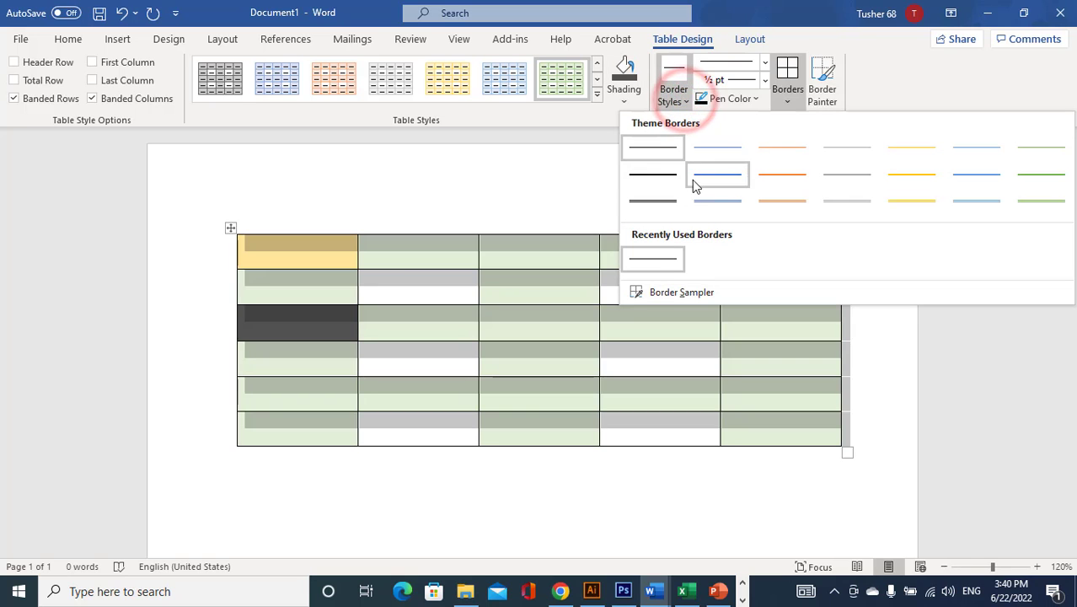
pyautogui.click(669, 204)
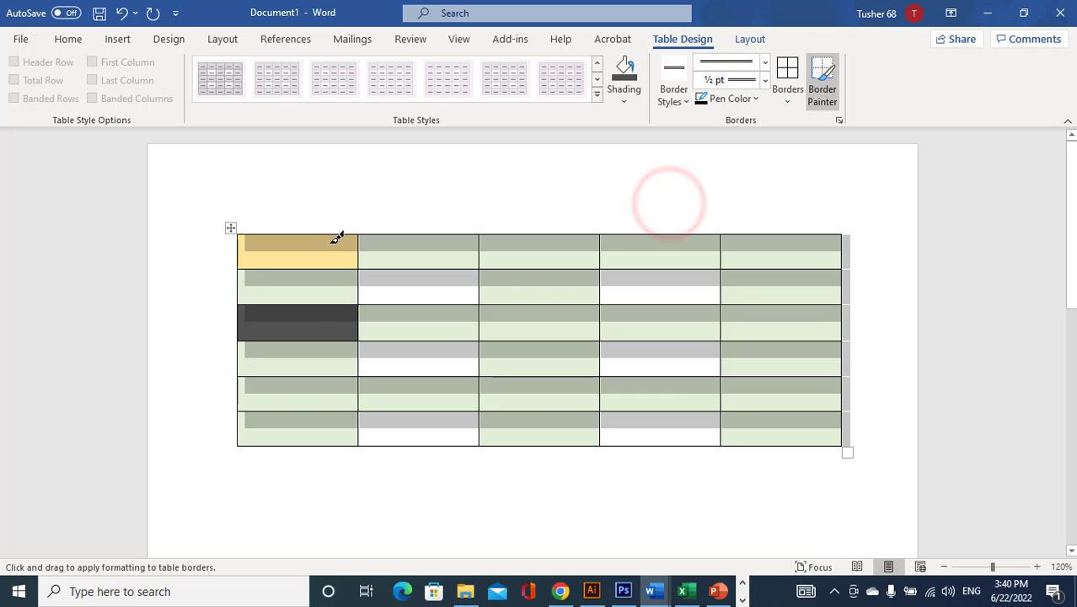
pyautogui.click(288, 234)
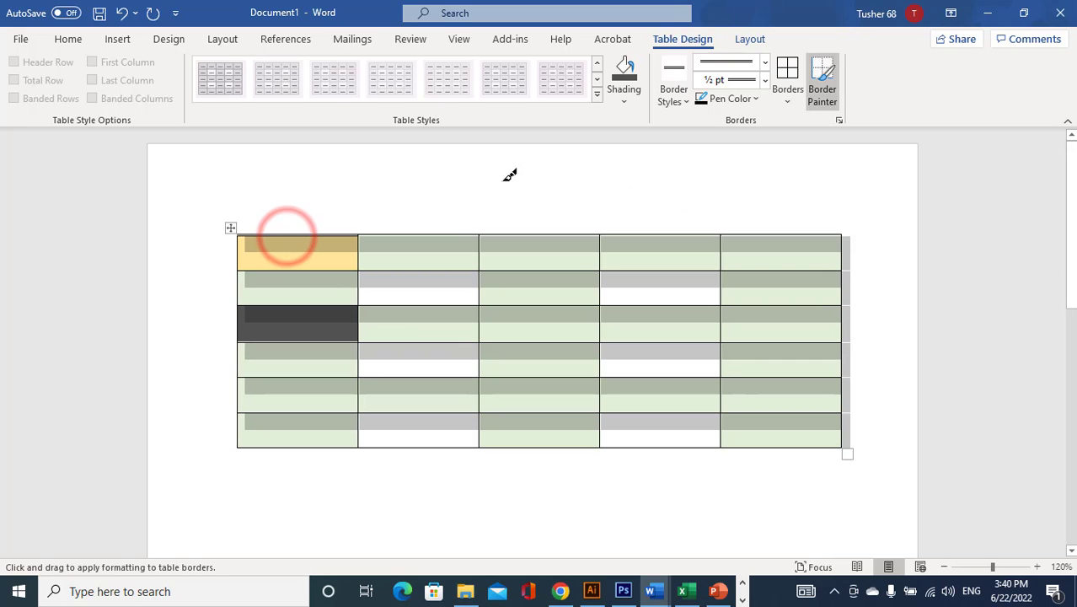
pyautogui.click(787, 69)
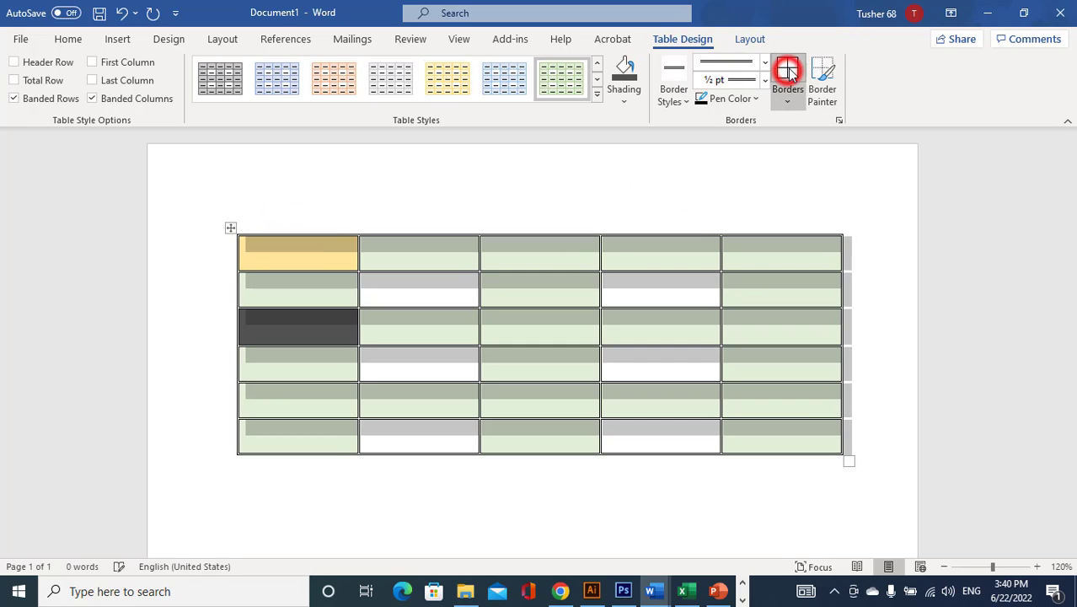
# Step: Paint the top border of the table's first cell with the orange ½ pt double-line border style
pyautogui.click(601, 271)
pyautogui.click(523, 253)
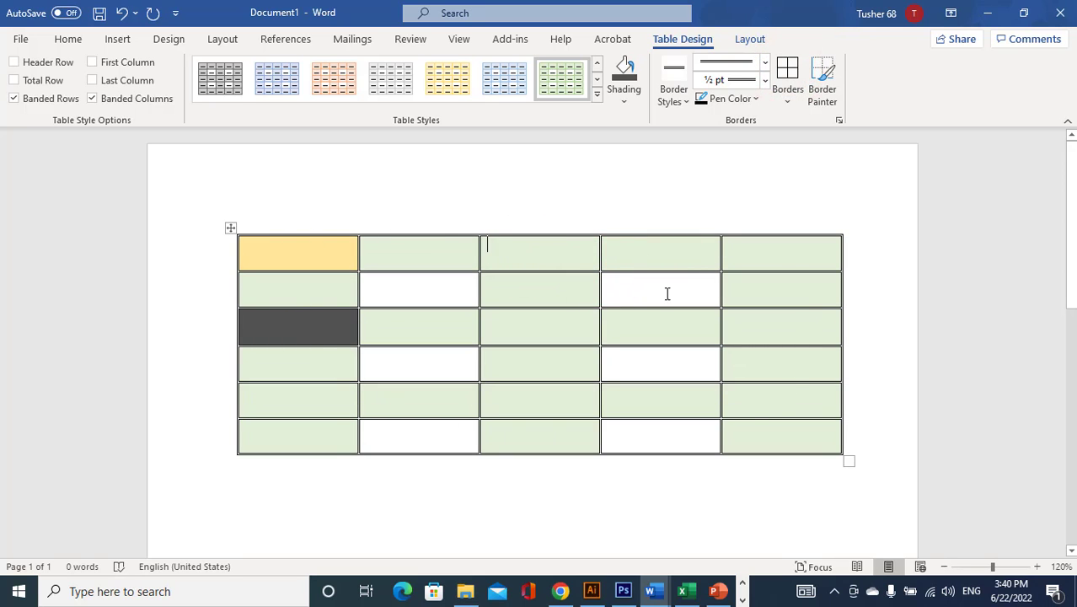
pyautogui.click(672, 100)
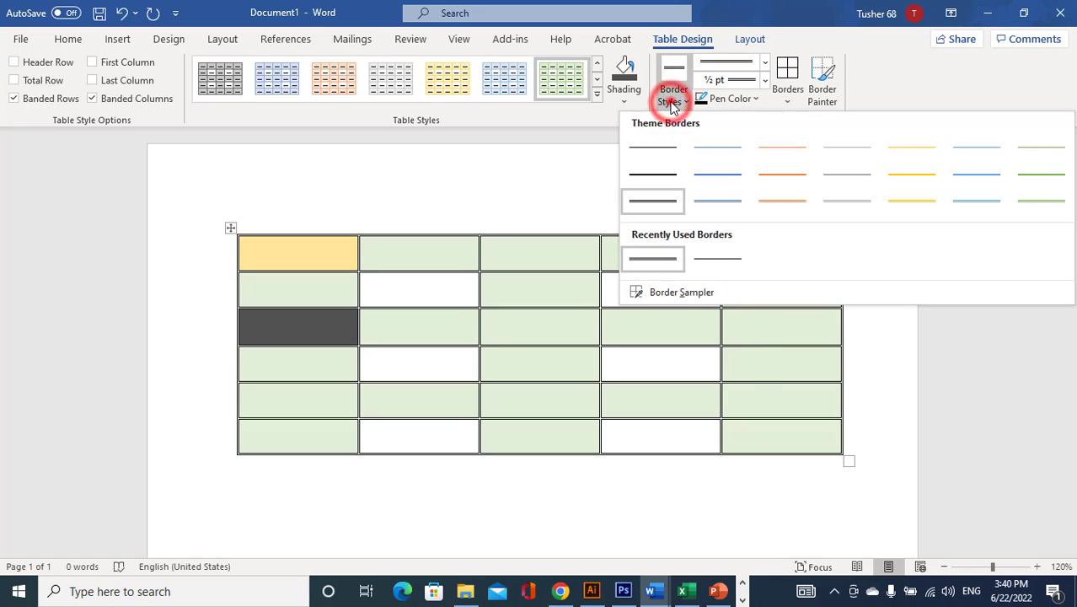
pyautogui.click(672, 100)
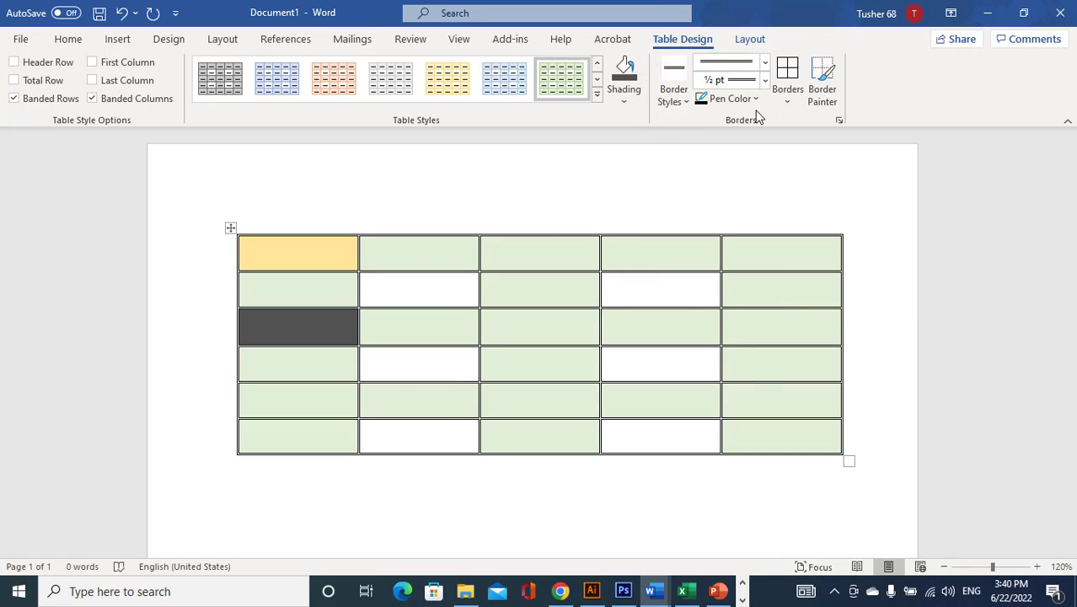
pyautogui.click(681, 101)
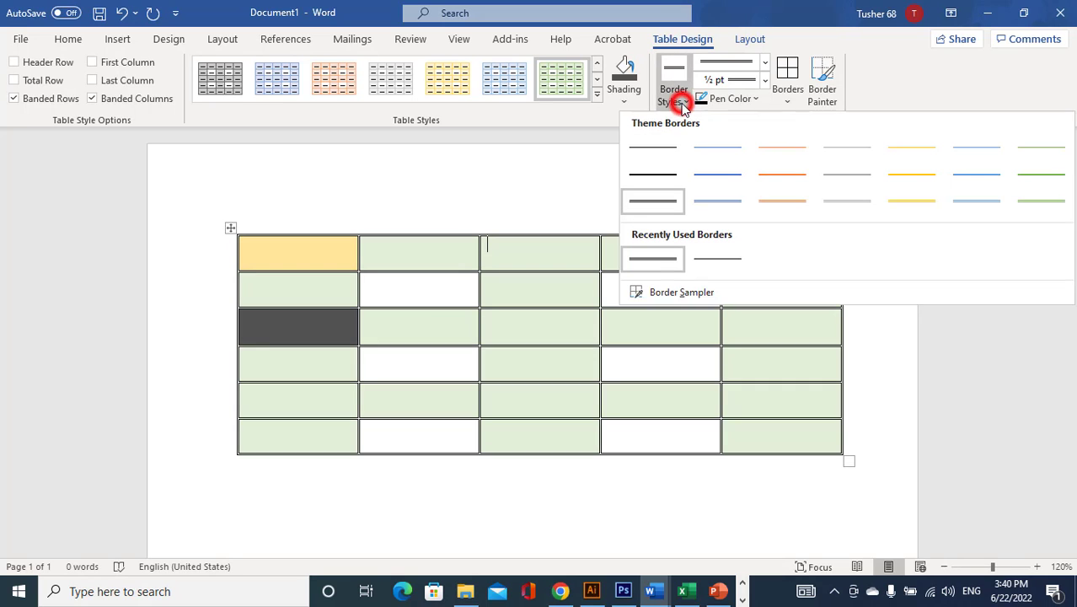
pyautogui.click(798, 204)
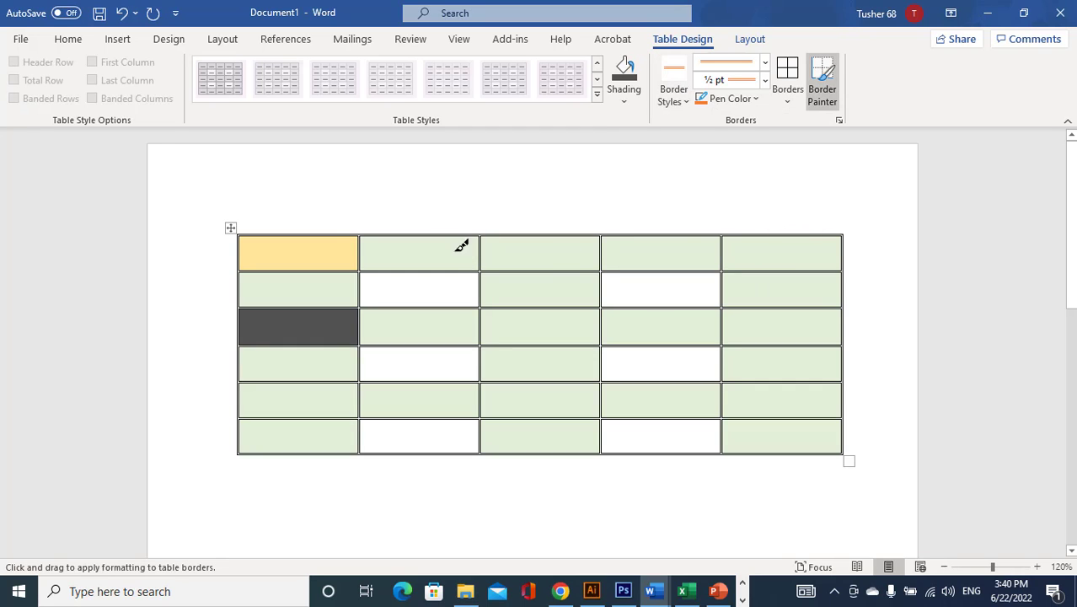
pyautogui.click(326, 235)
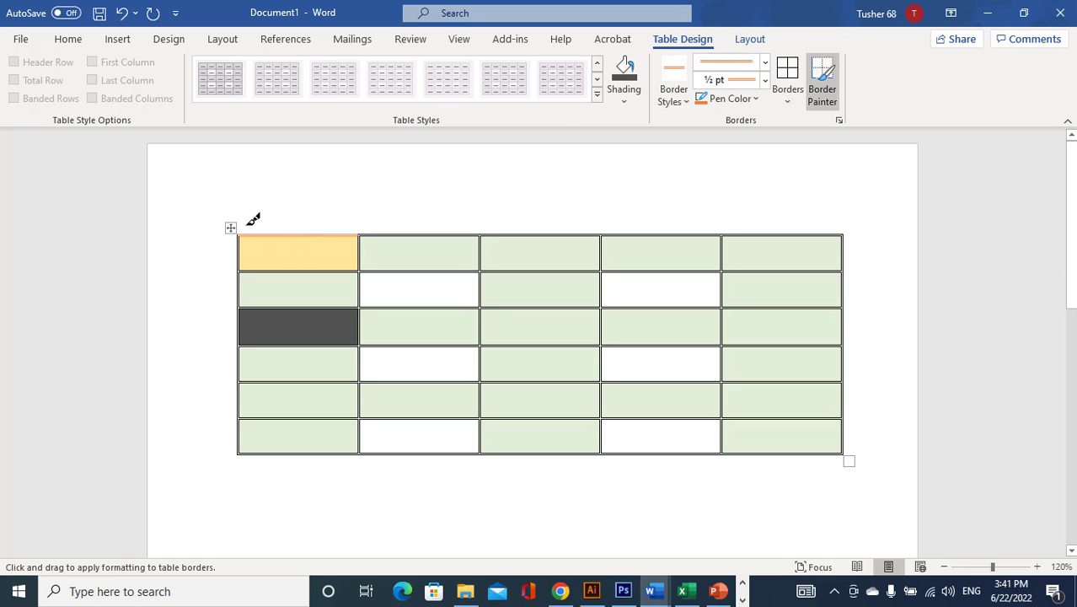
pyautogui.click(677, 78)
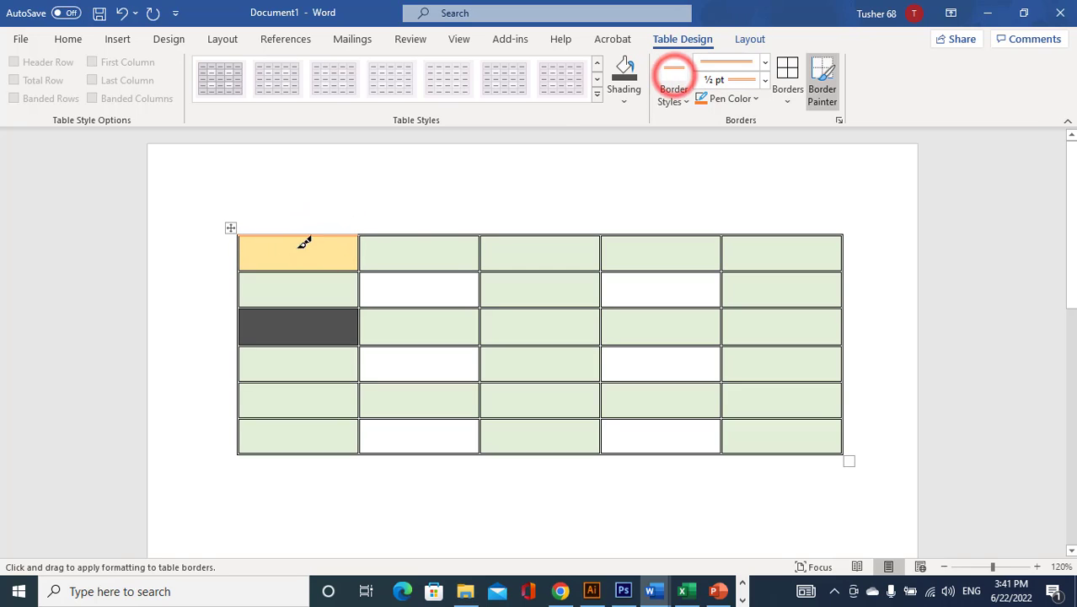
pyautogui.click(826, 69)
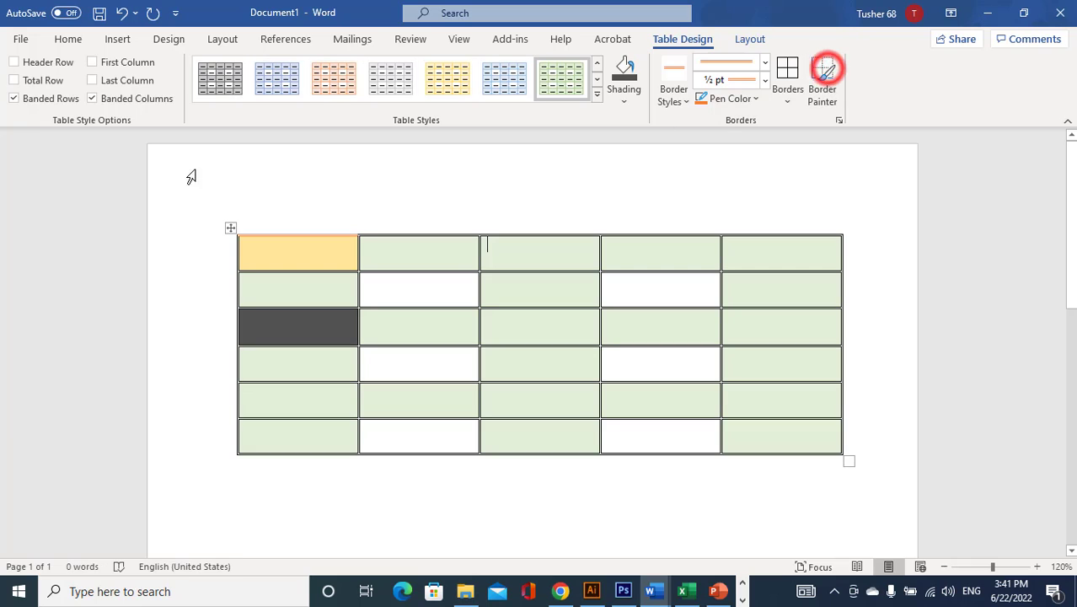
# Step: Apply the orange double-line border to all borders of the whole table
pyautogui.click(231, 229)
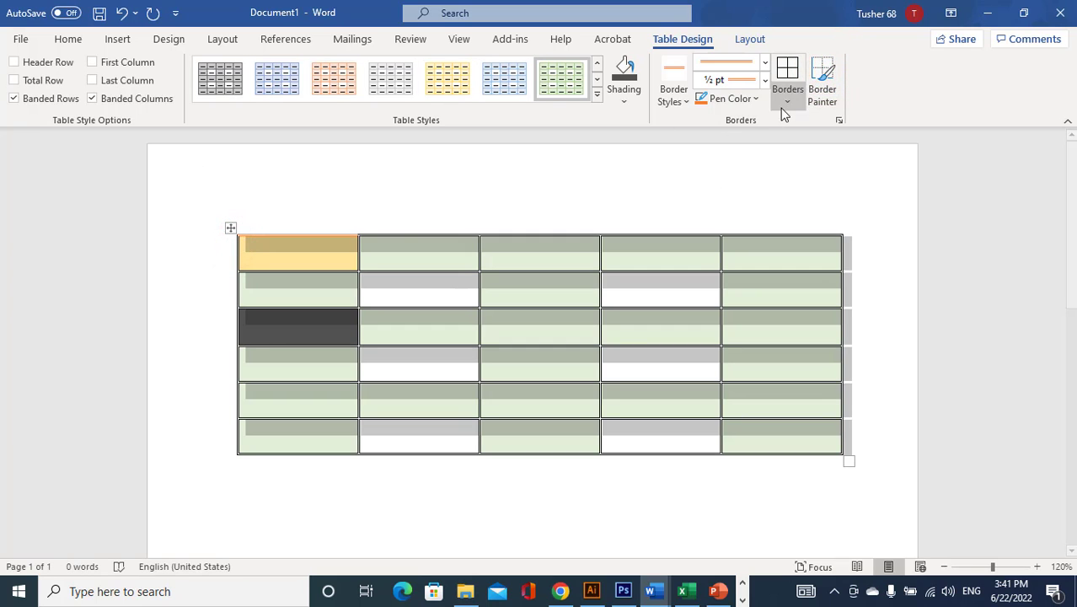
pyautogui.click(787, 74)
pyautogui.click(579, 283)
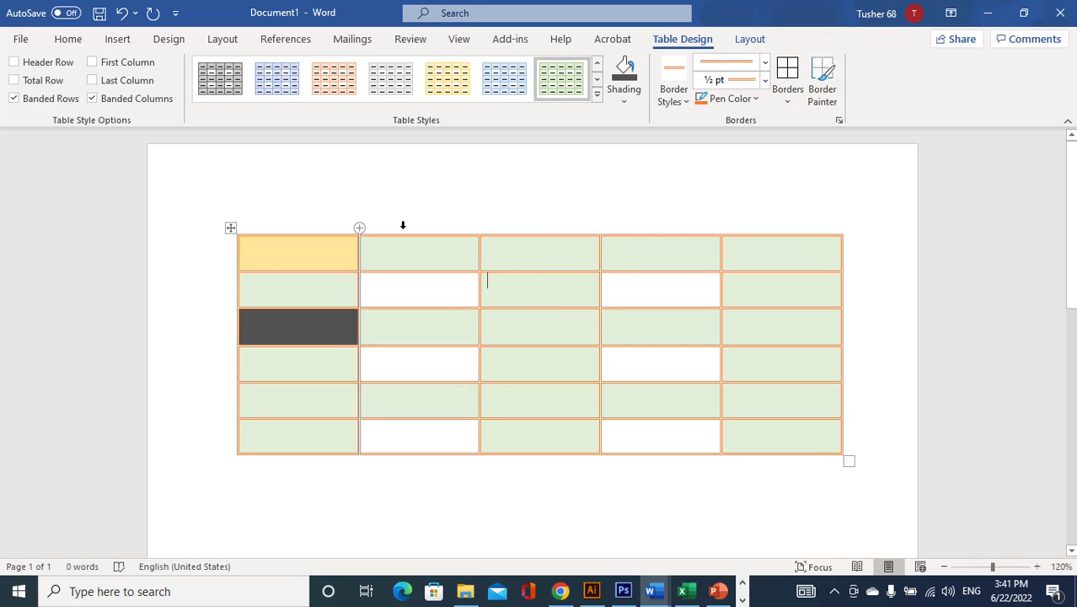
# Step: Choose the green ½ pt double-line border style and apply it to all borders of the whole table
pyautogui.click(685, 102)
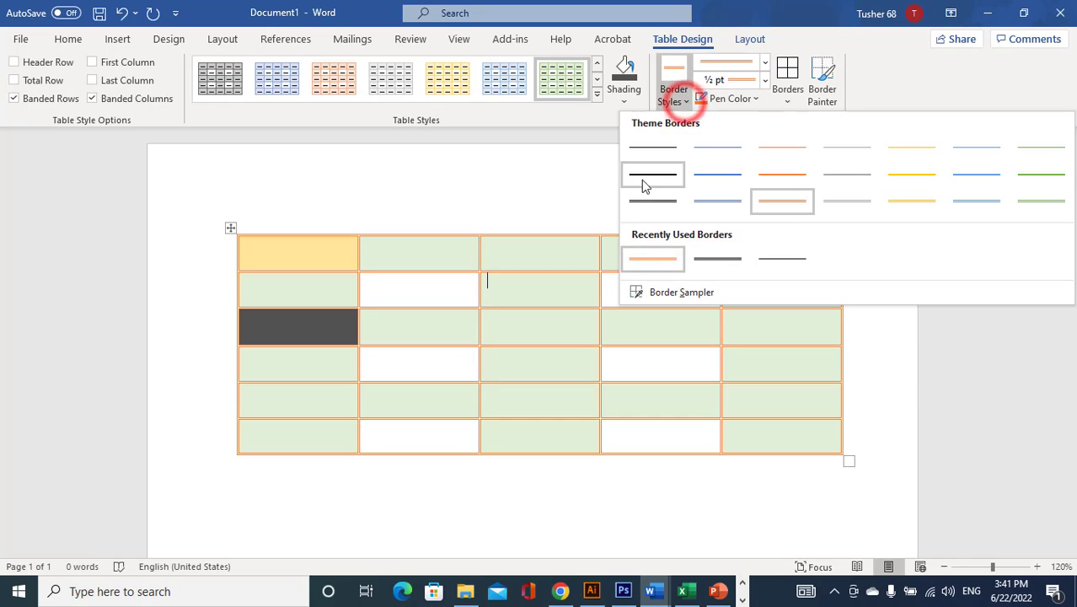
pyautogui.click(229, 228)
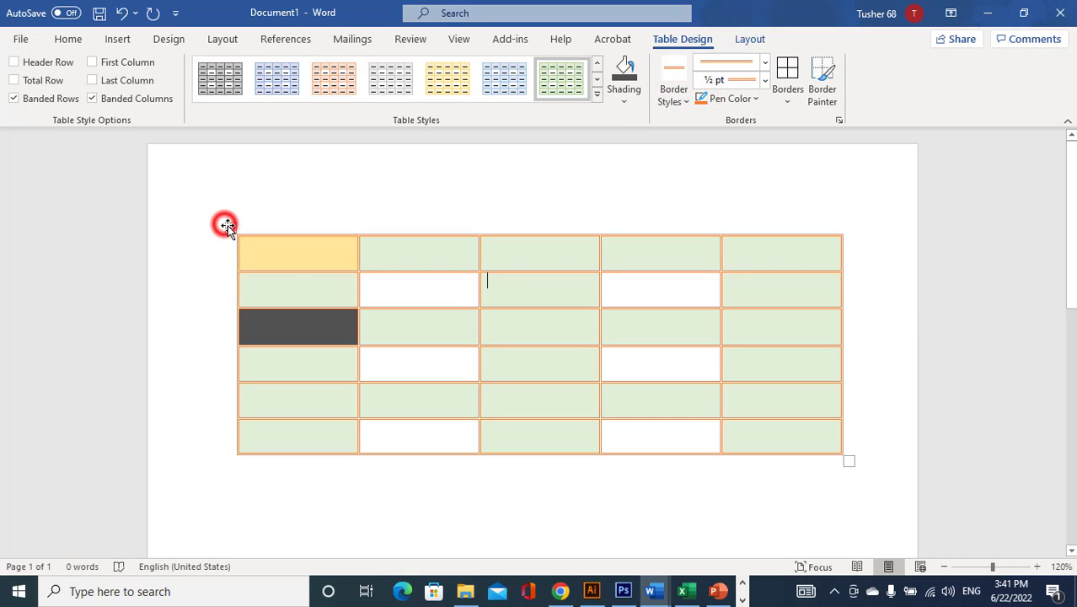
pyautogui.click(680, 102)
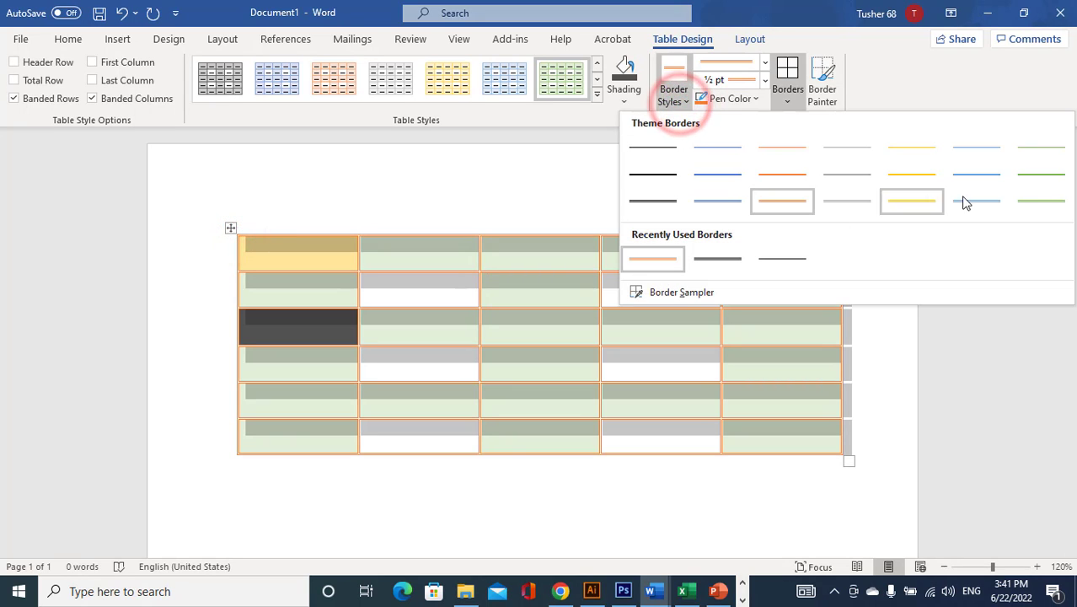
pyautogui.click(1045, 200)
pyautogui.click(792, 75)
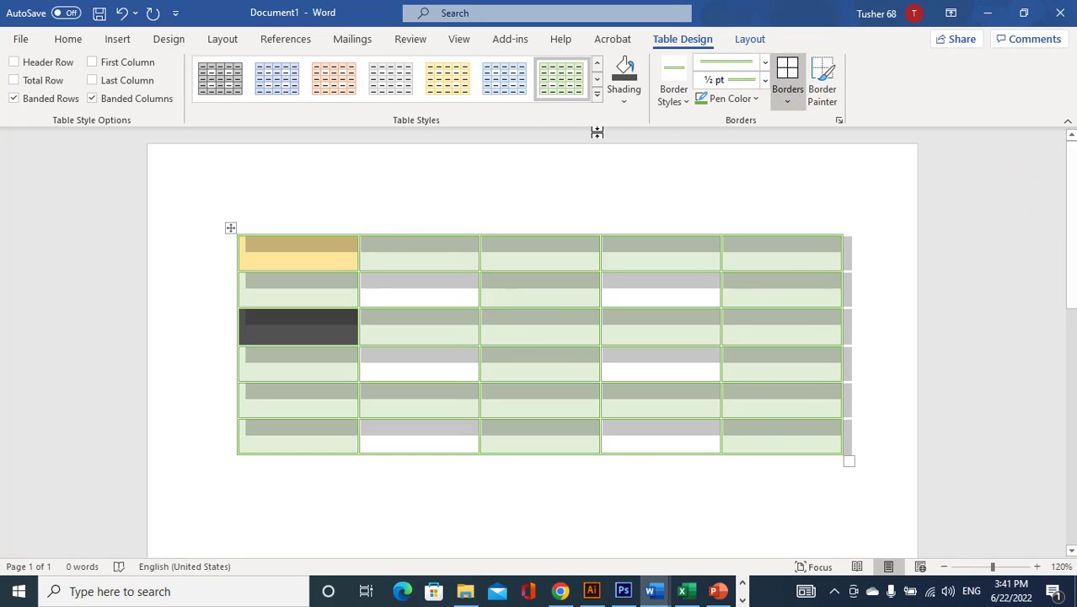
# Step: Shade the whole table with the lightest orange theme color
pyautogui.click(672, 101)
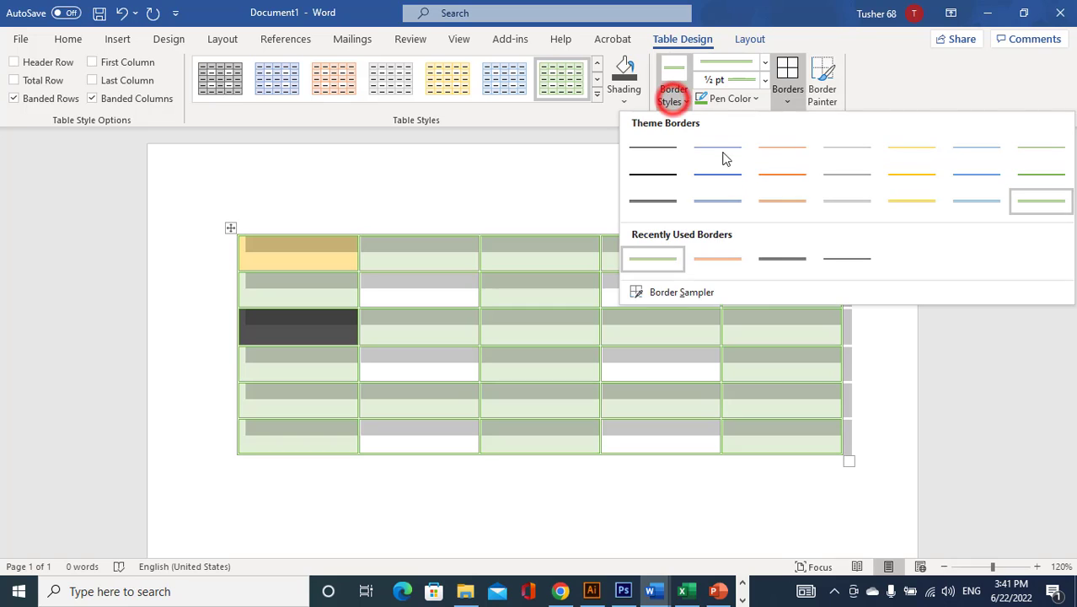
pyautogui.click(623, 101)
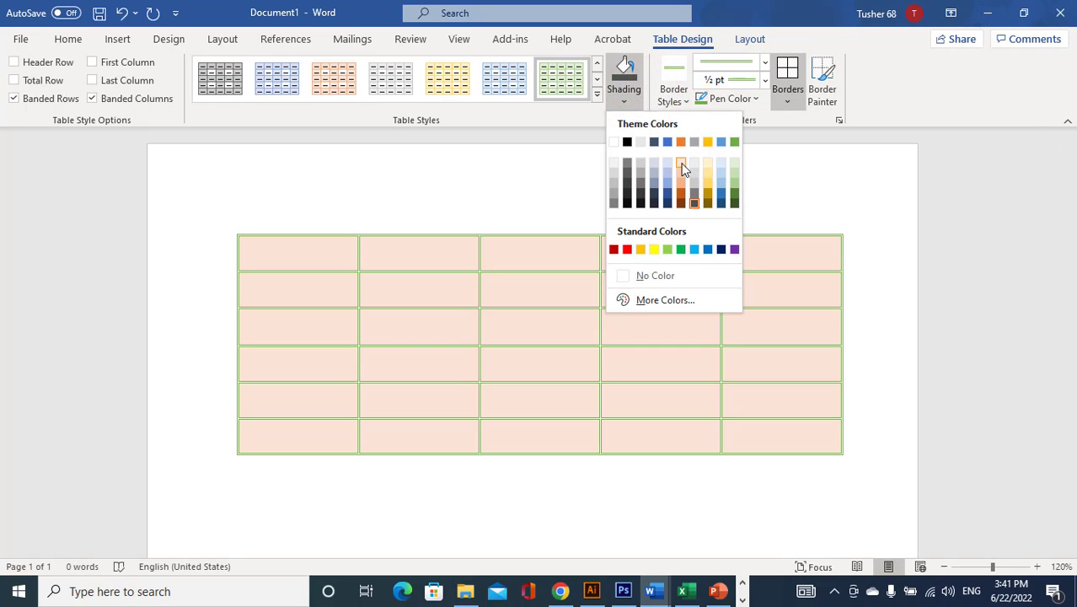
pyautogui.click(682, 165)
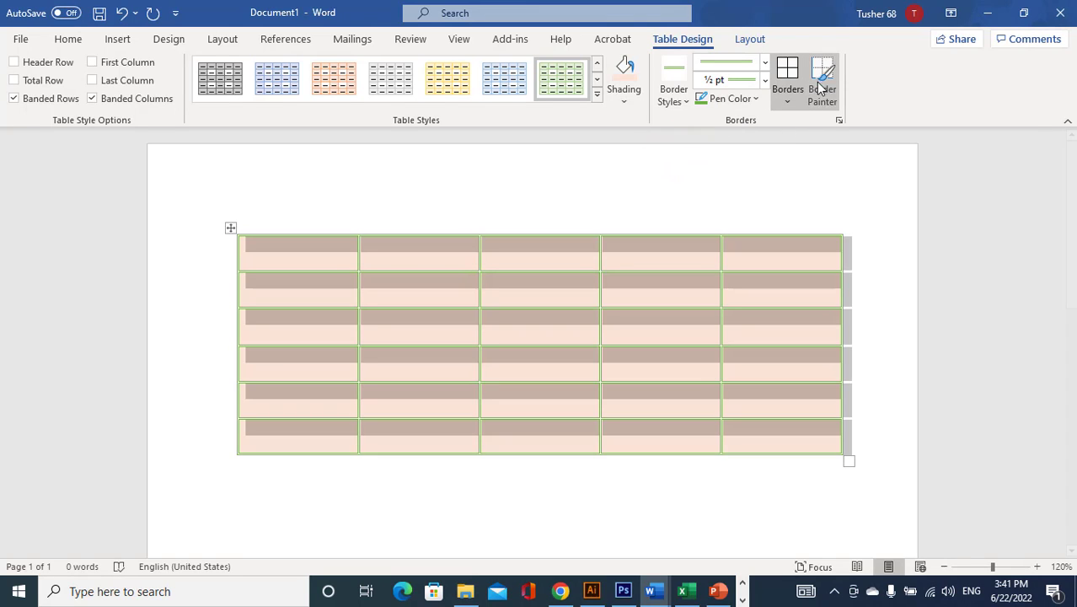
# Step: Set the pen color to the lightest Gray, Accent 3 shade and paint the top borders of the first row's second and third cells
pyautogui.click(760, 100)
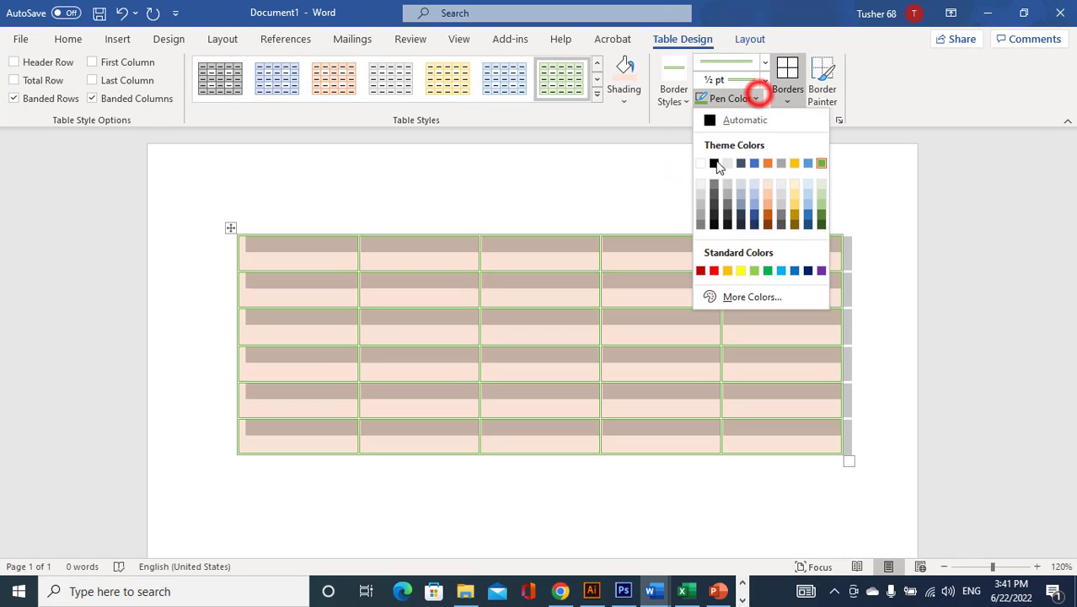
pyautogui.click(781, 183)
pyautogui.click(672, 94)
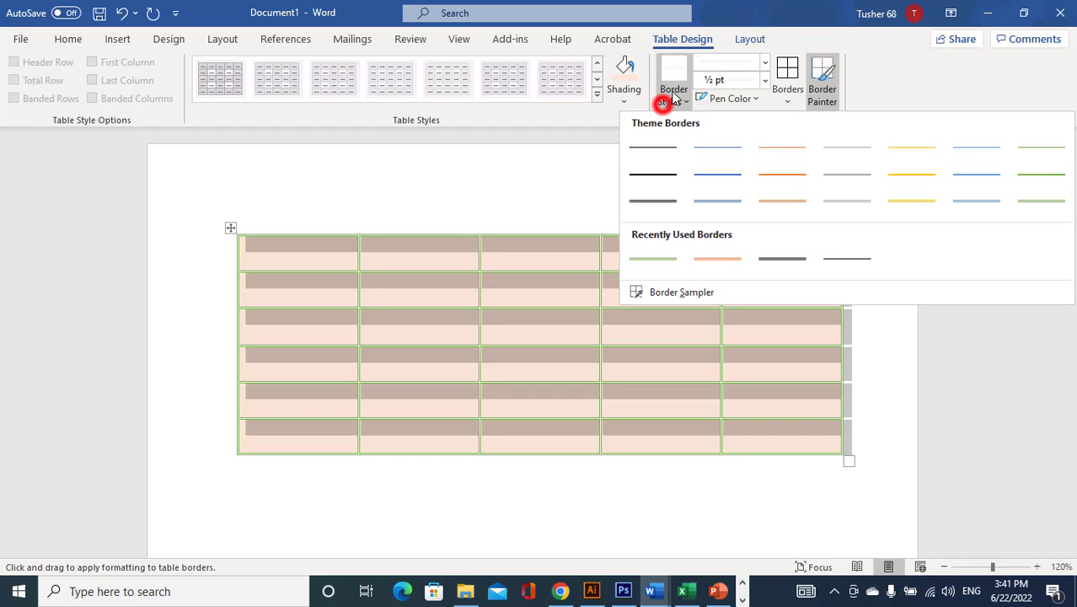
pyautogui.click(257, 235)
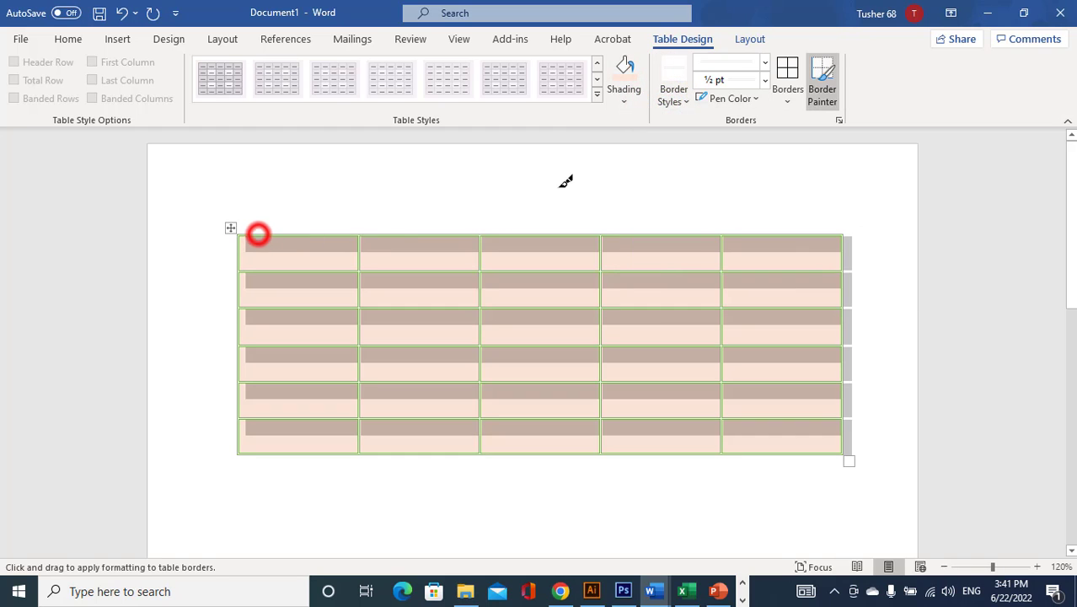
pyautogui.click(377, 235)
pyautogui.click(497, 237)
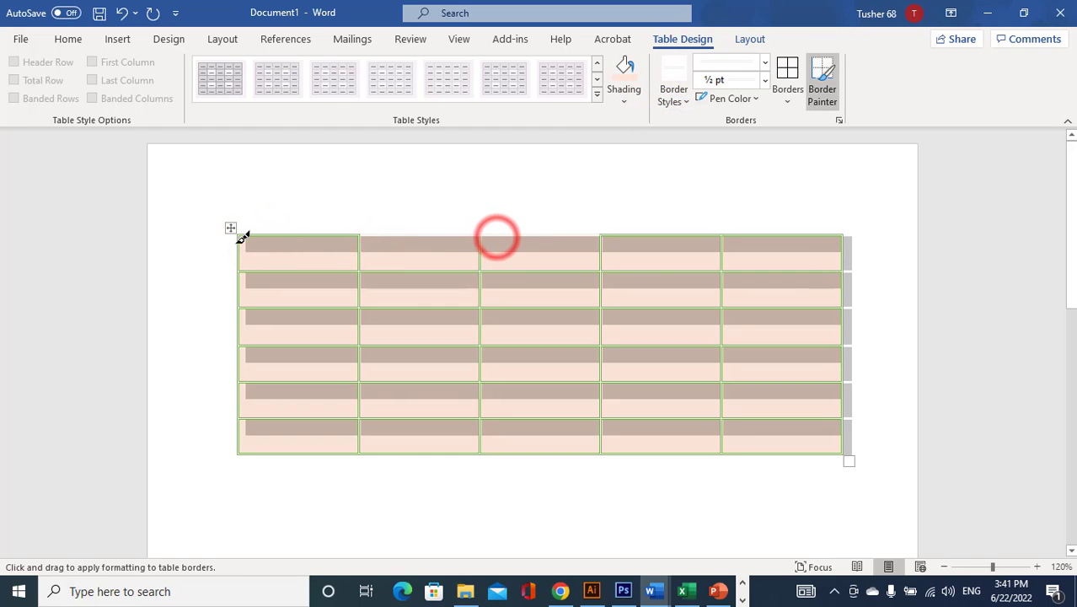
# Step: Apply the light gray double-line border to all borders of the table
pyautogui.click(785, 74)
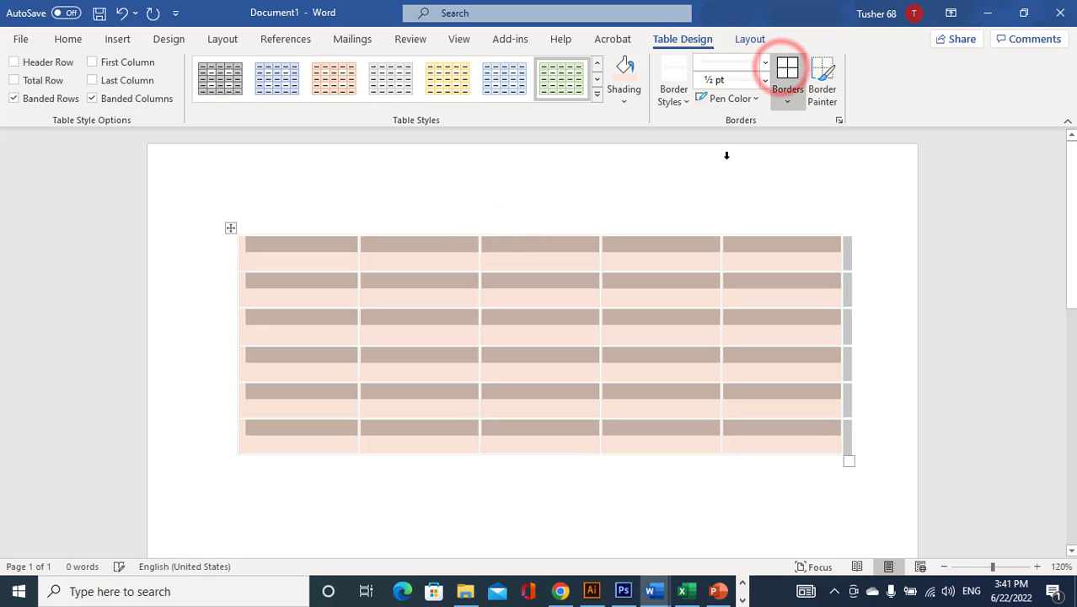
pyautogui.click(677, 244)
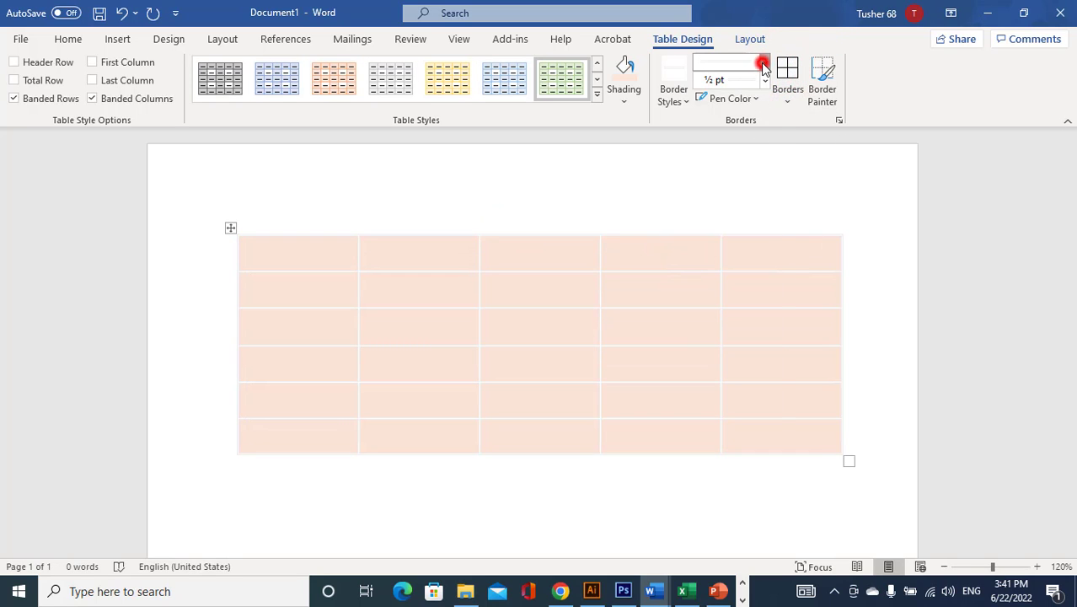
pyautogui.click(763, 66)
pyautogui.click(765, 66)
# Step: Reuse the recent green ½ pt double-line border style and apply it to all borders of the whole table
pyautogui.click(230, 227)
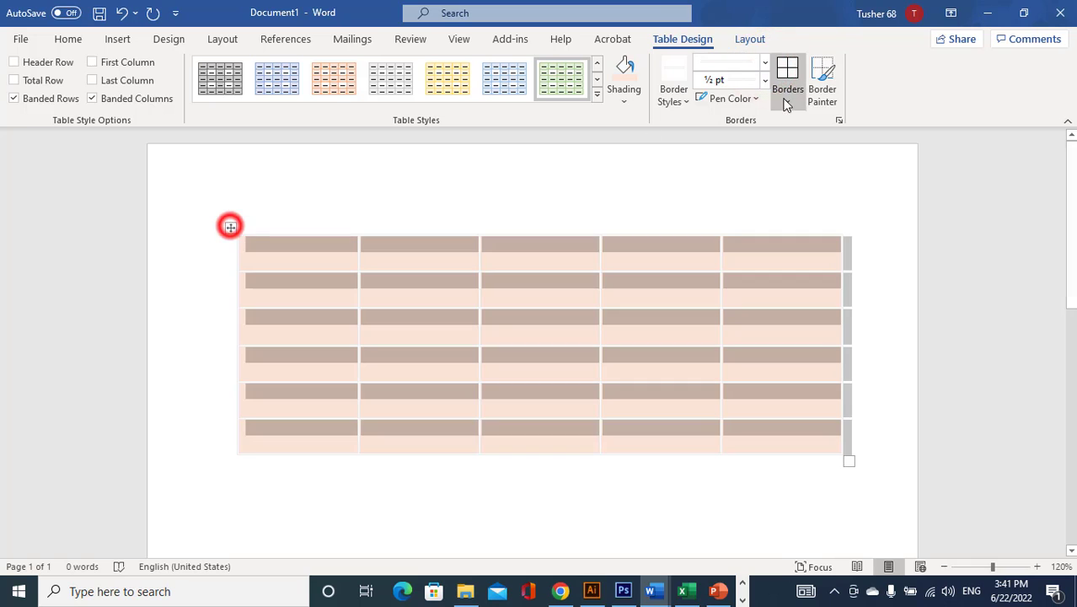
pyautogui.doubleClick(672, 99)
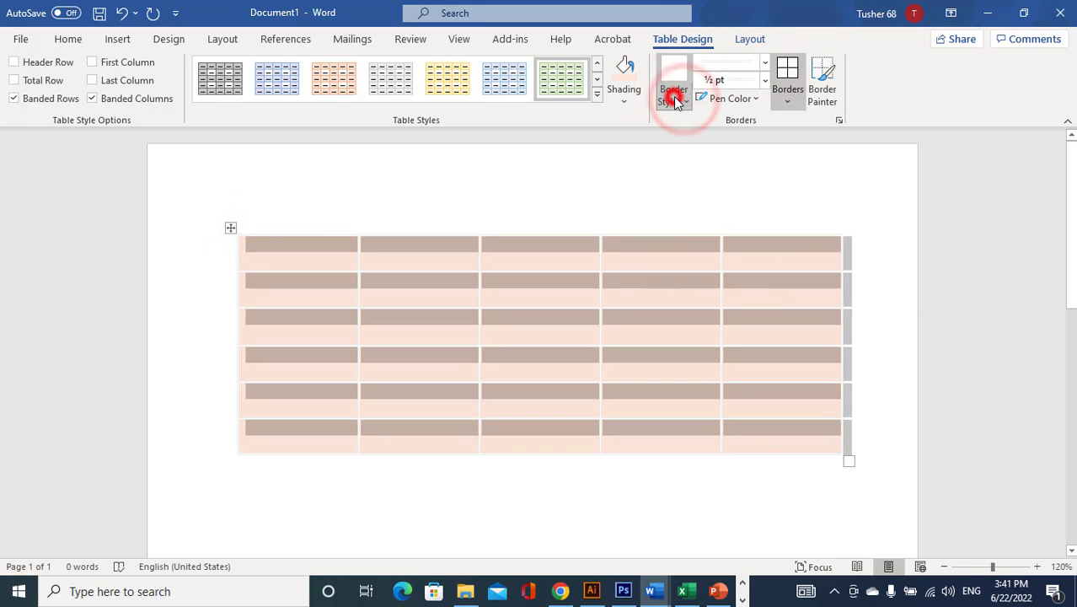
pyautogui.click(672, 97)
pyautogui.click(735, 255)
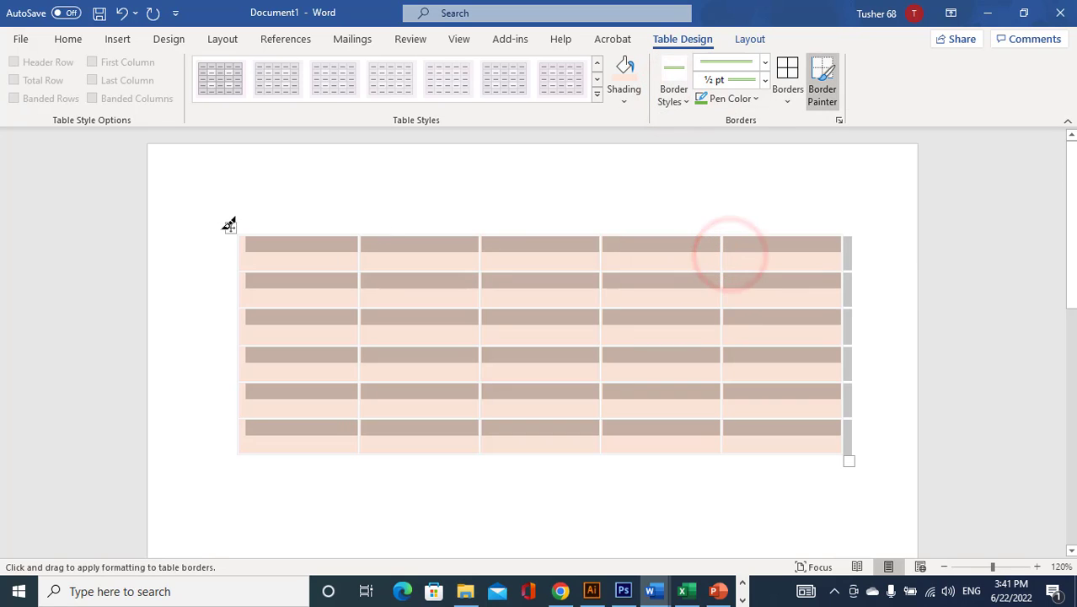
pyautogui.click(823, 76)
pyautogui.click(787, 71)
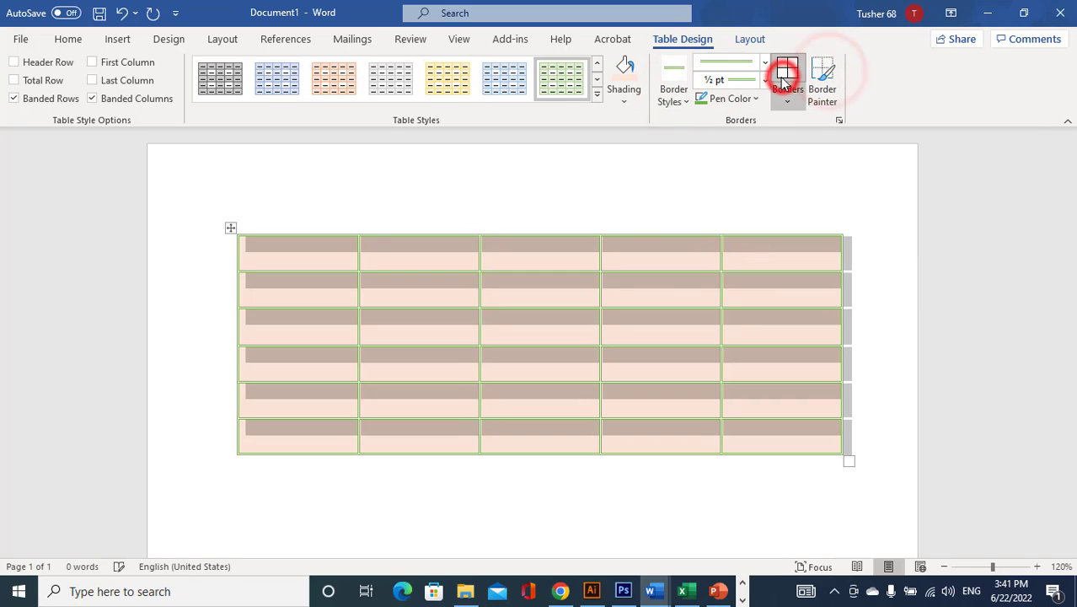
# Step: Set the border line weight to 3 pt and apply it to all borders of the whole table
pyautogui.click(764, 79)
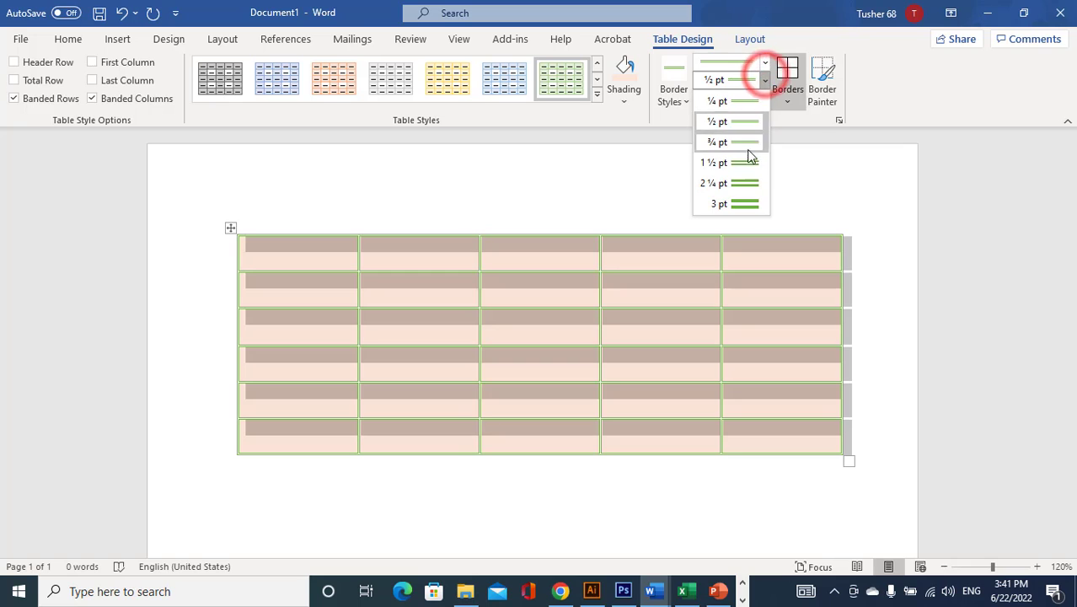
pyautogui.click(744, 183)
pyautogui.click(764, 79)
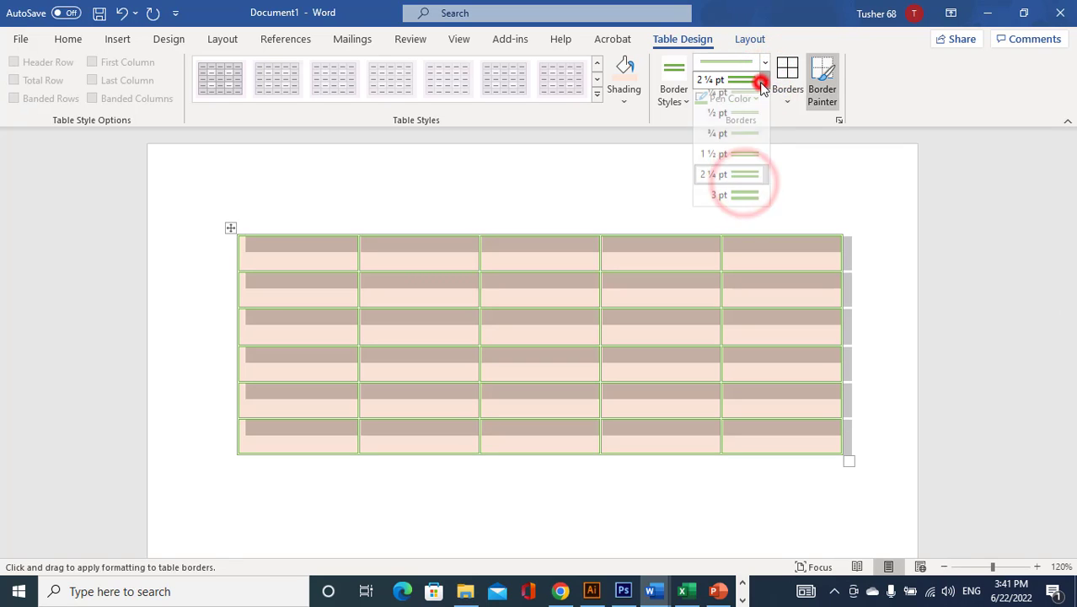
pyautogui.click(733, 203)
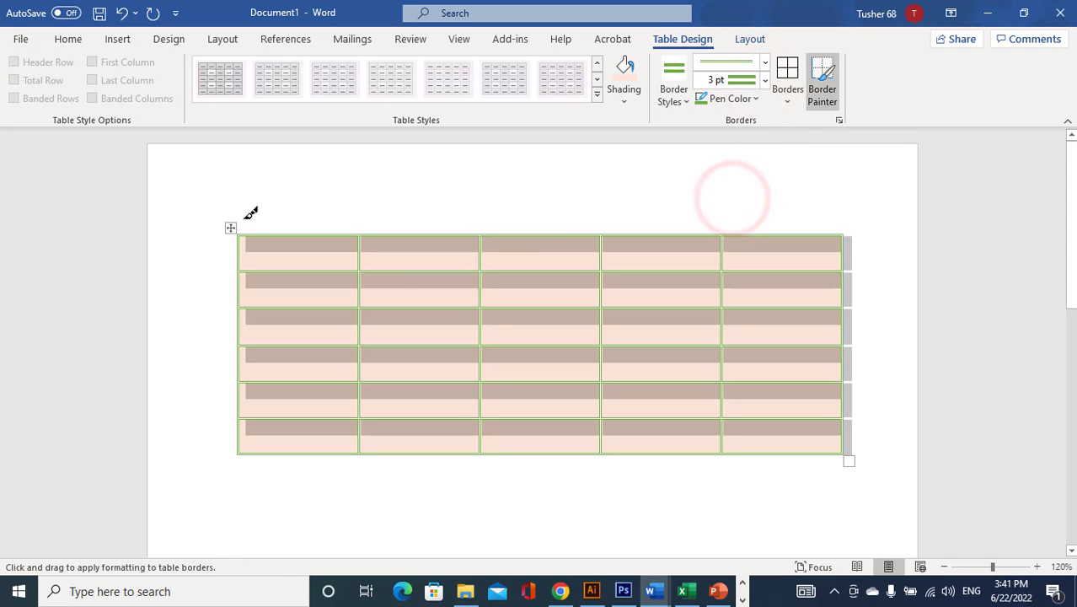
pyautogui.click(230, 227)
pyautogui.click(230, 227)
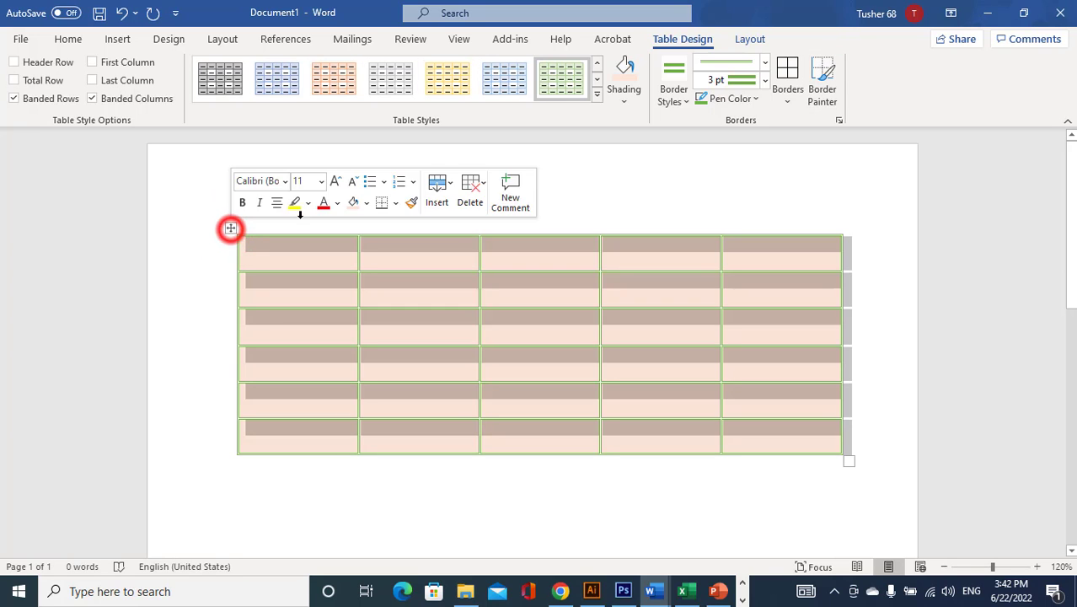
pyautogui.click(786, 69)
pyautogui.click(635, 264)
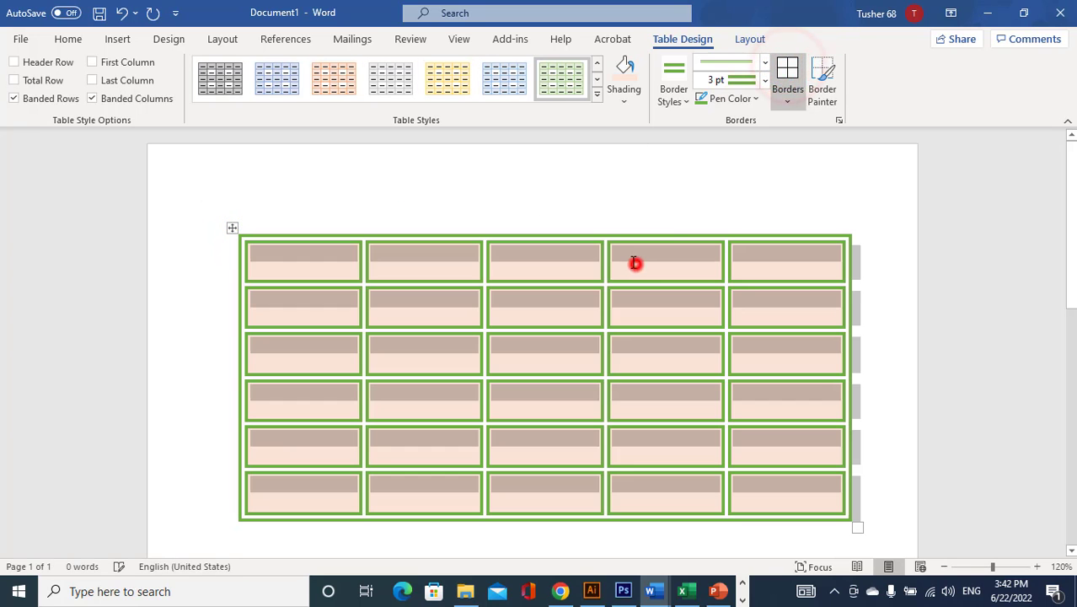
# Step: Set the border line weight to 1 ½ pt and apply it to all borders of the whole table
pyautogui.click(764, 79)
pyautogui.click(741, 162)
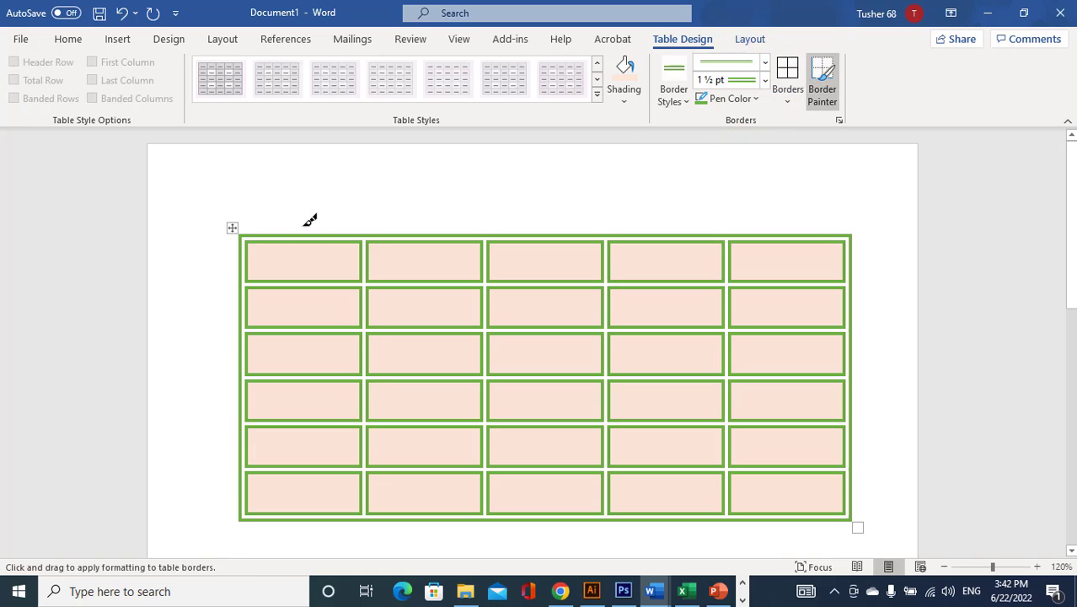
pyautogui.click(787, 69)
pyautogui.click(232, 227)
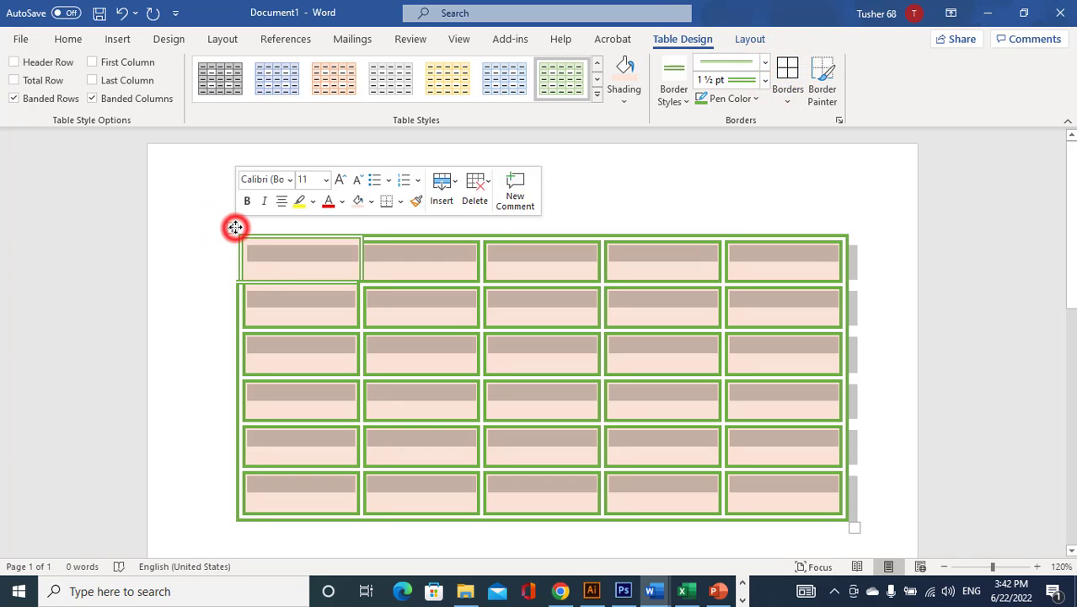
pyautogui.click(789, 74)
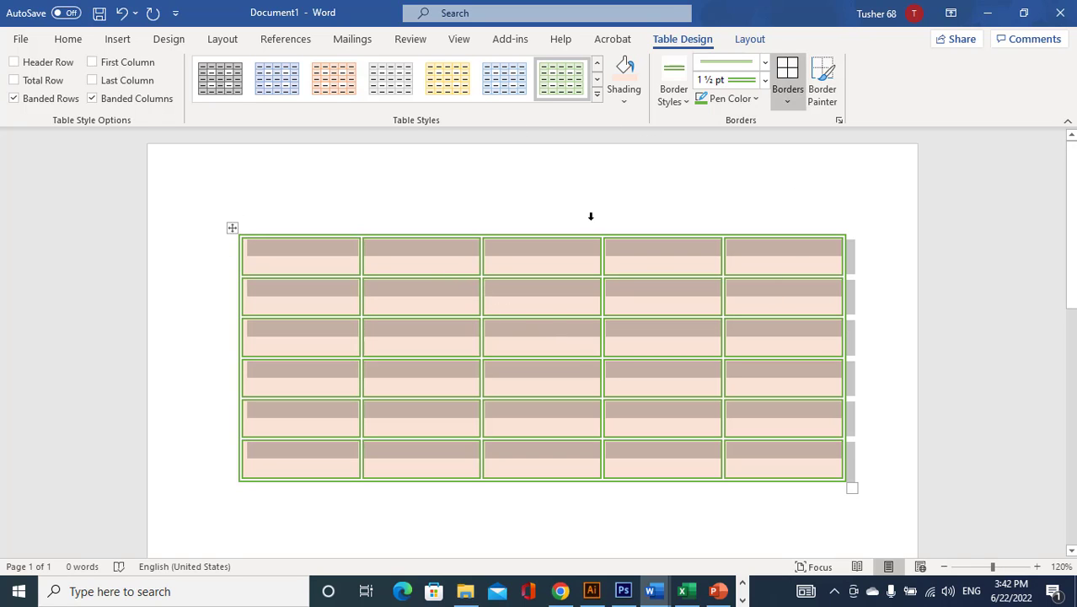
# Step: Apply the first Plain Tables style, with thin black gridlines, to the table
pyautogui.click(596, 98)
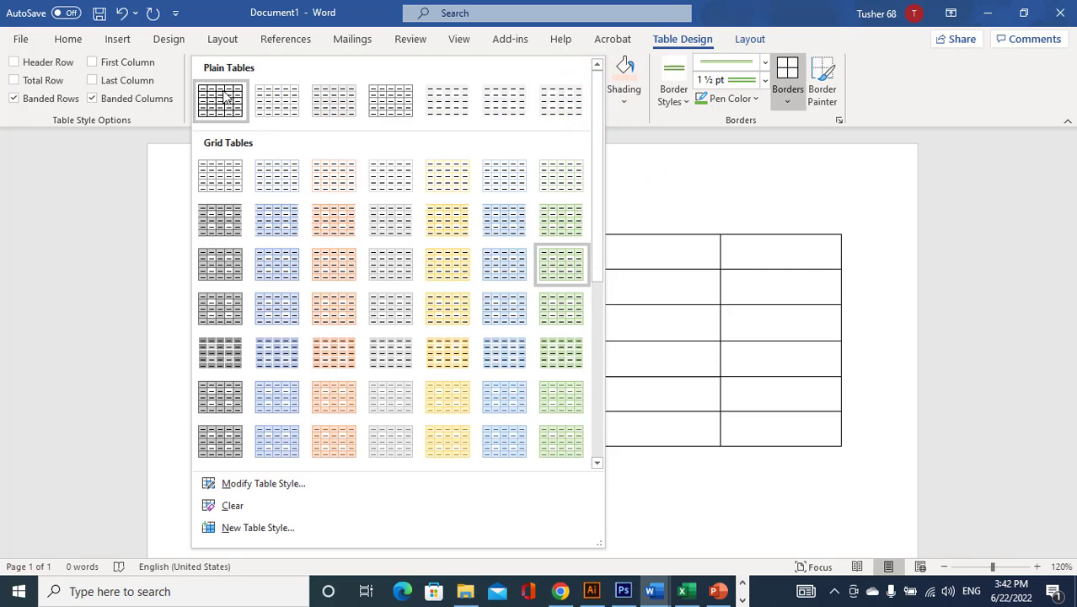
pyautogui.click(220, 104)
pyautogui.click(526, 304)
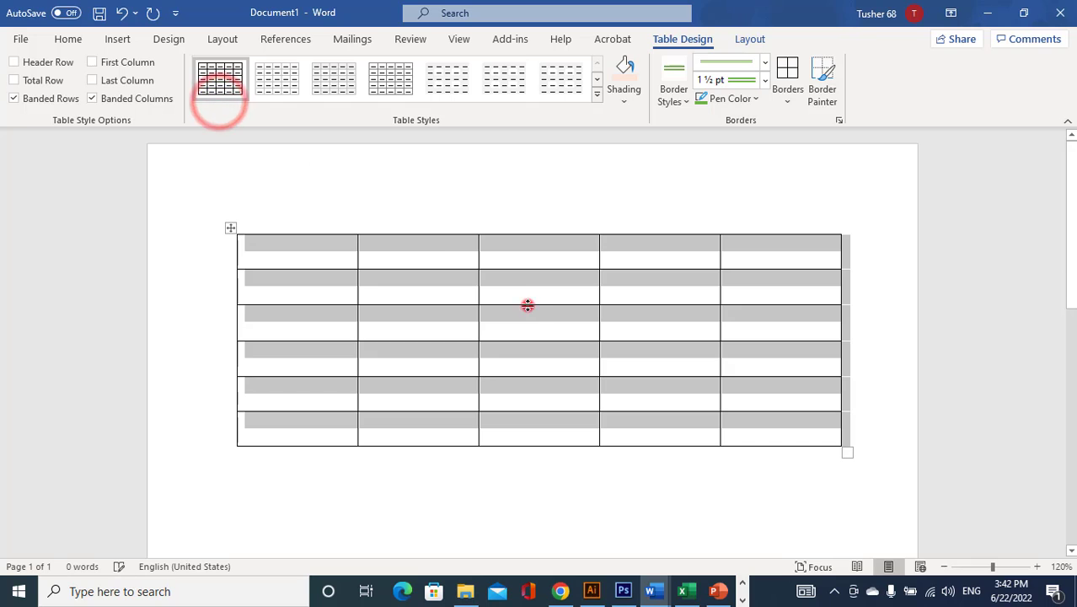
pyautogui.click(367, 285)
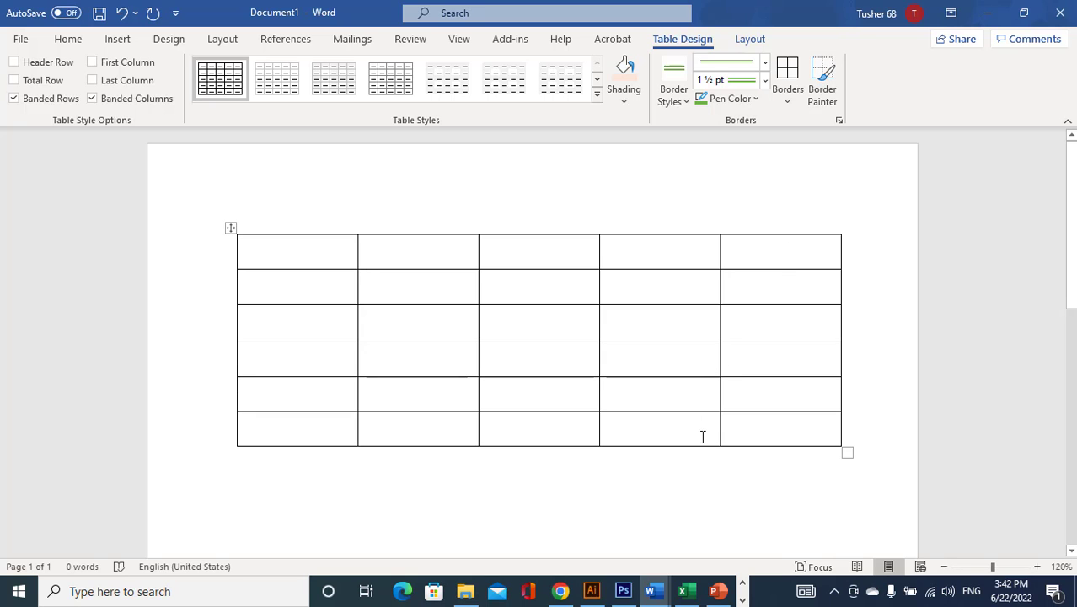
pyautogui.click(741, 600)
pyautogui.click(445, 591)
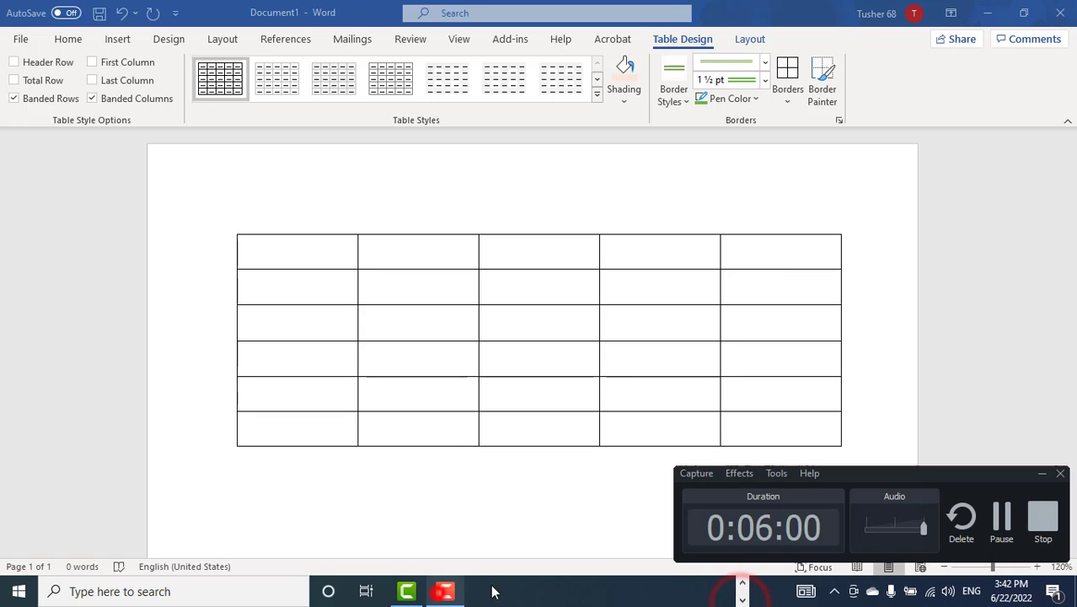